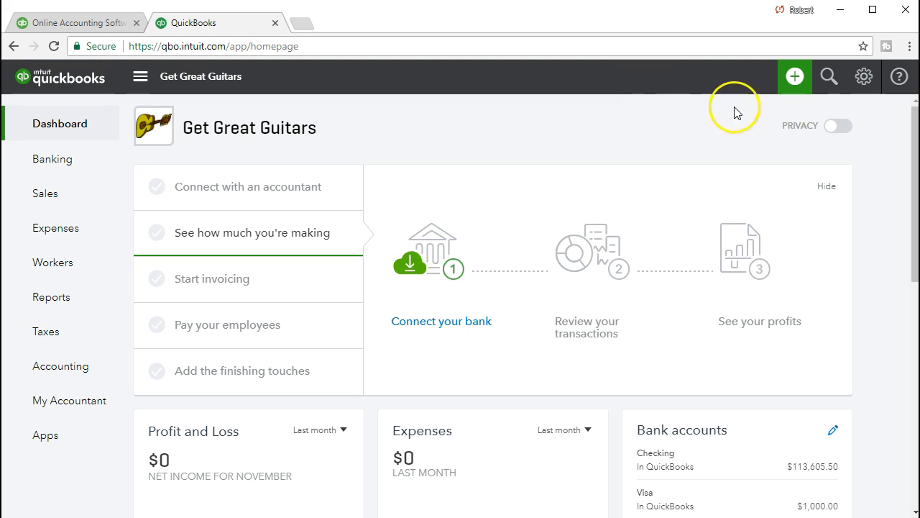
Start a bill payment from the Checking account and select the open Epiphone bill due 12/31/2020.
click(792, 81)
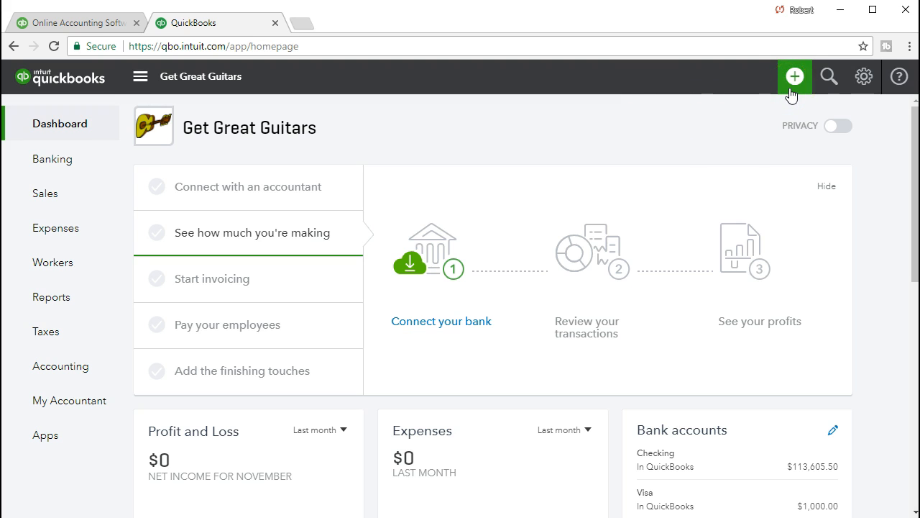
click(791, 92)
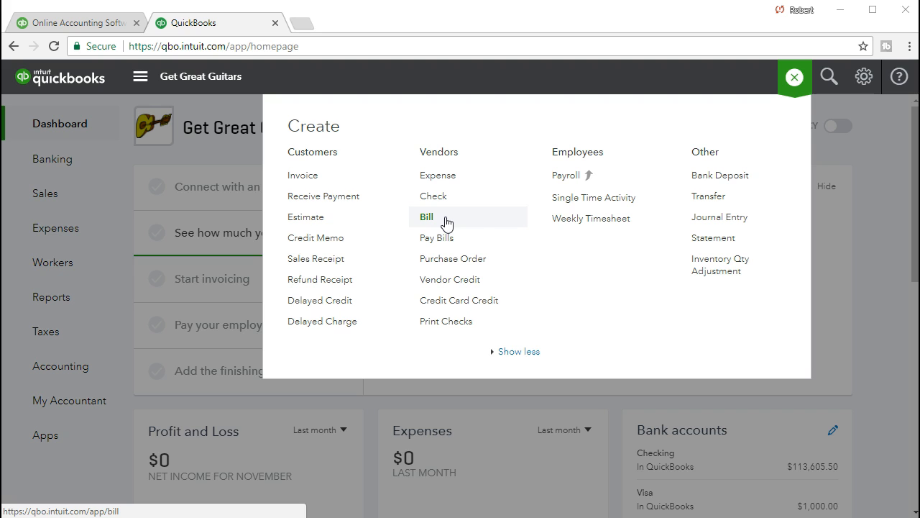
click(459, 240)
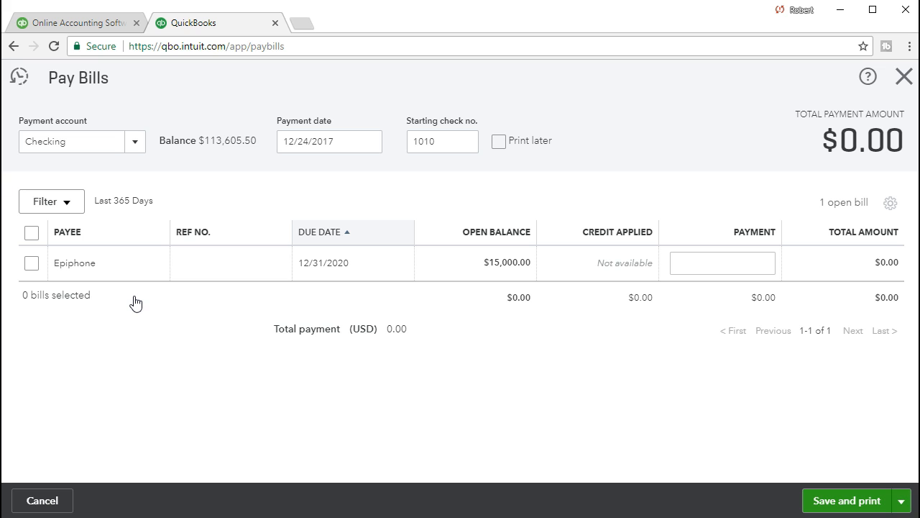
click(31, 263)
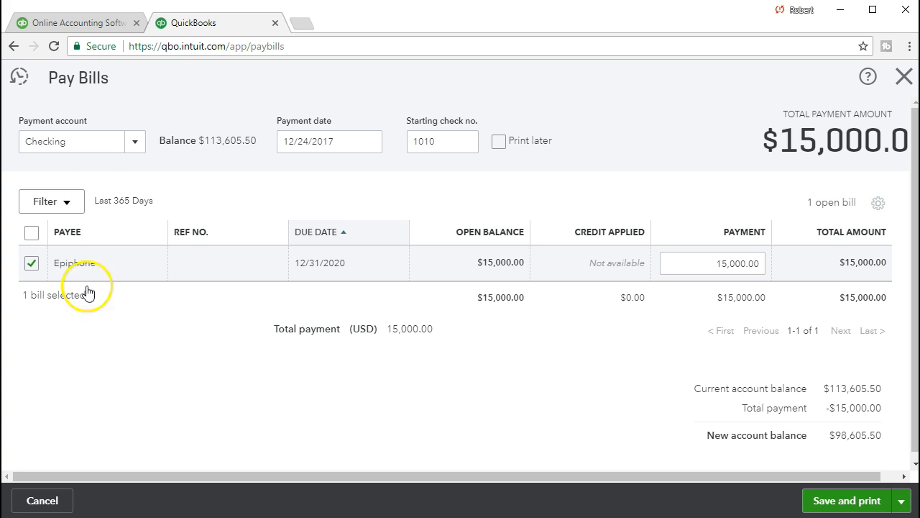
Set the payment date of the bill payment to 01/28/2021.
click(333, 140)
drag(335, 140, 257, 137)
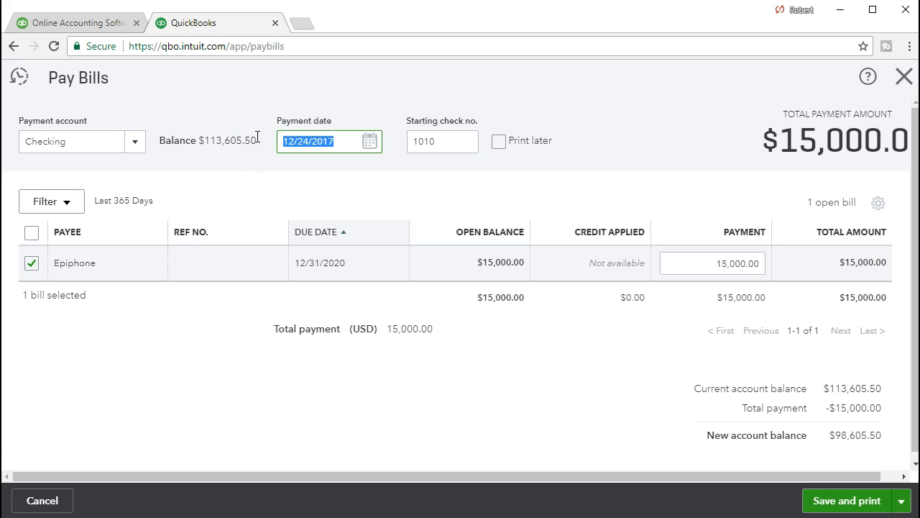
text(0)
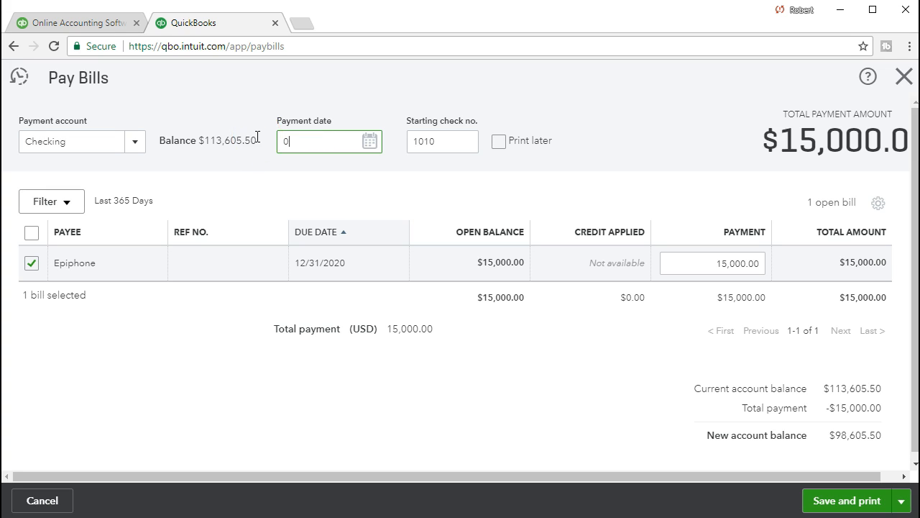
text(1/28/2021)
key(Tab)
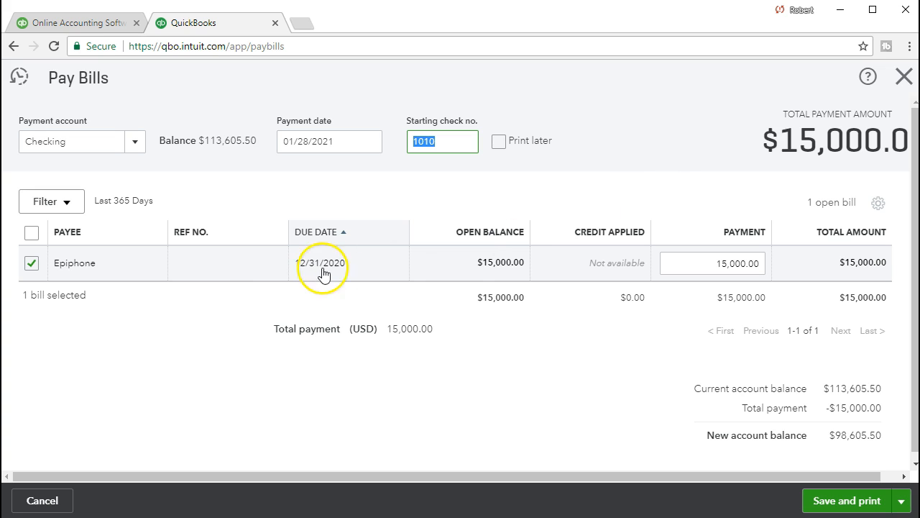
click(138, 282)
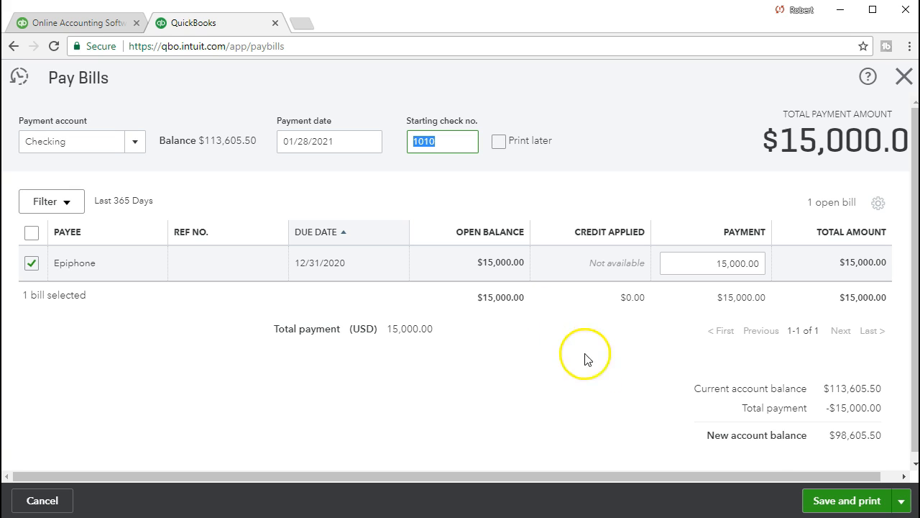
Save the Epiphone bill payment for printing and close the print checks setup without completing it.
click(828, 509)
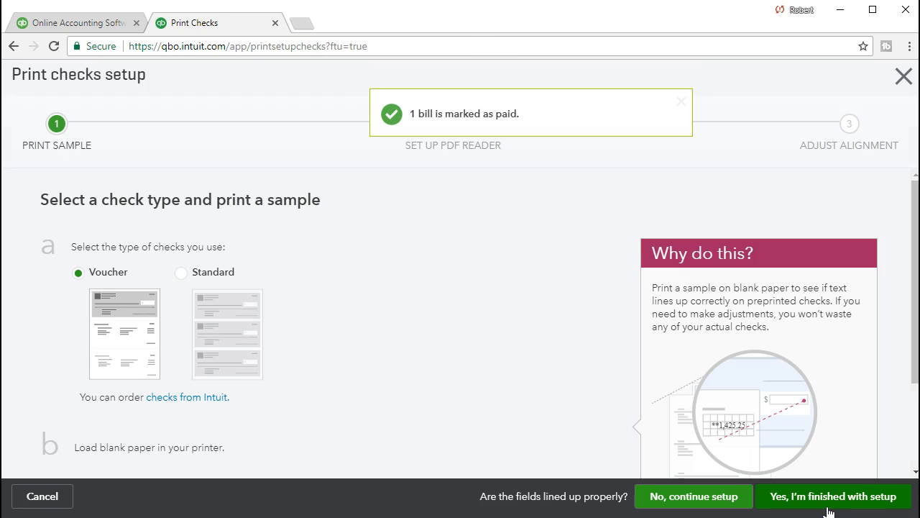
scroll(473, 383, down, 2)
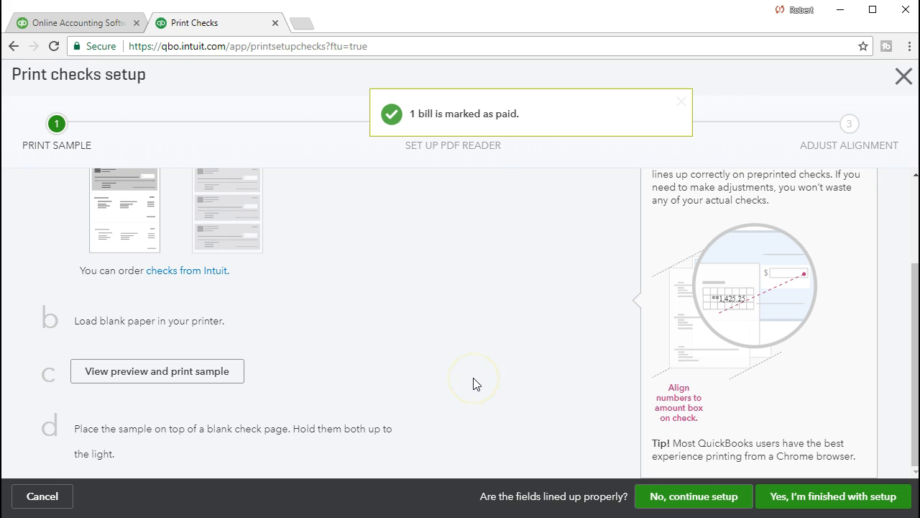
scroll(473, 383, up, 2)
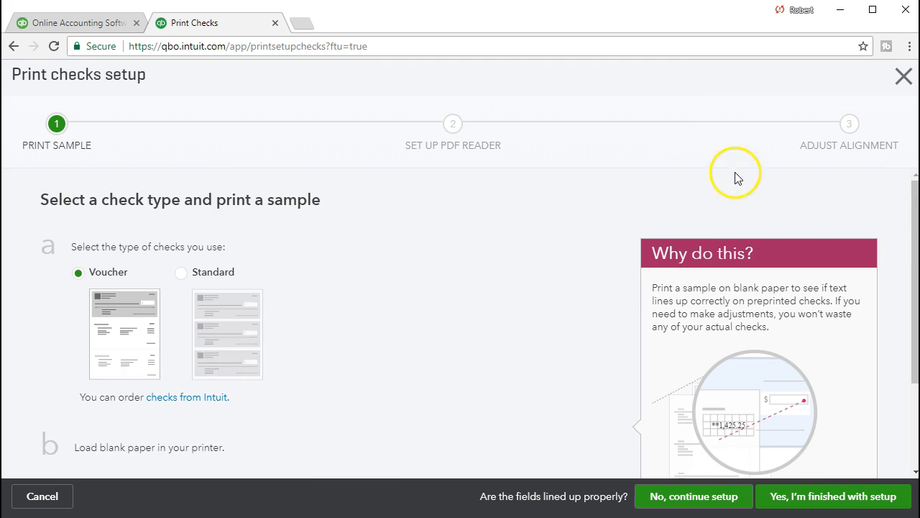
click(902, 74)
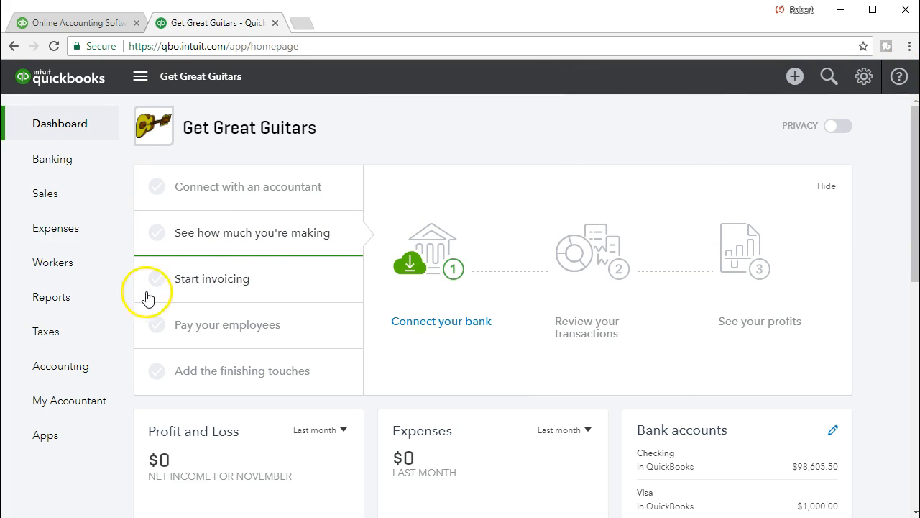
Search the reports for "bal" and open the Balance Sheet report.
click(90, 309)
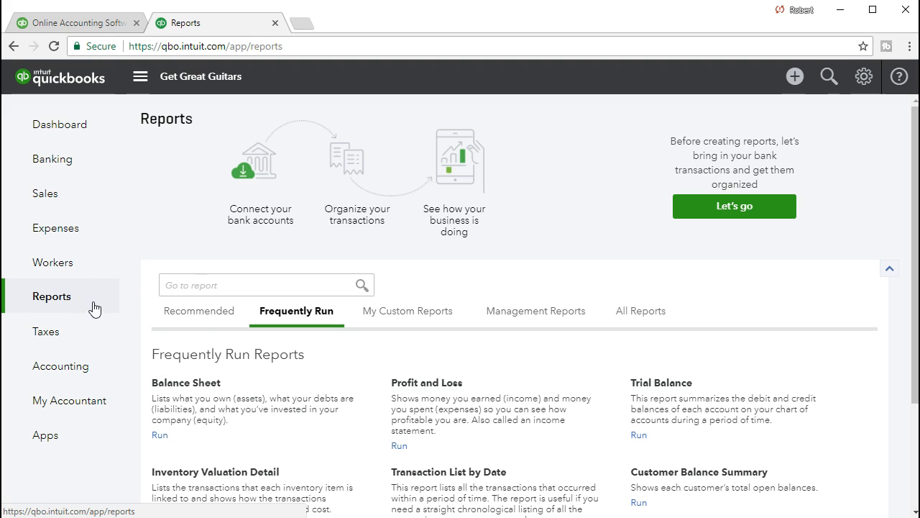
click(230, 284)
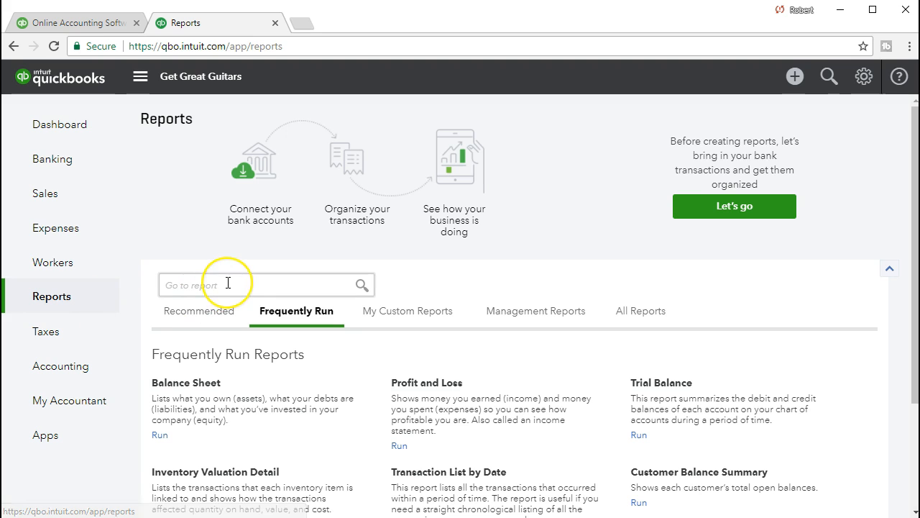
text(bal)
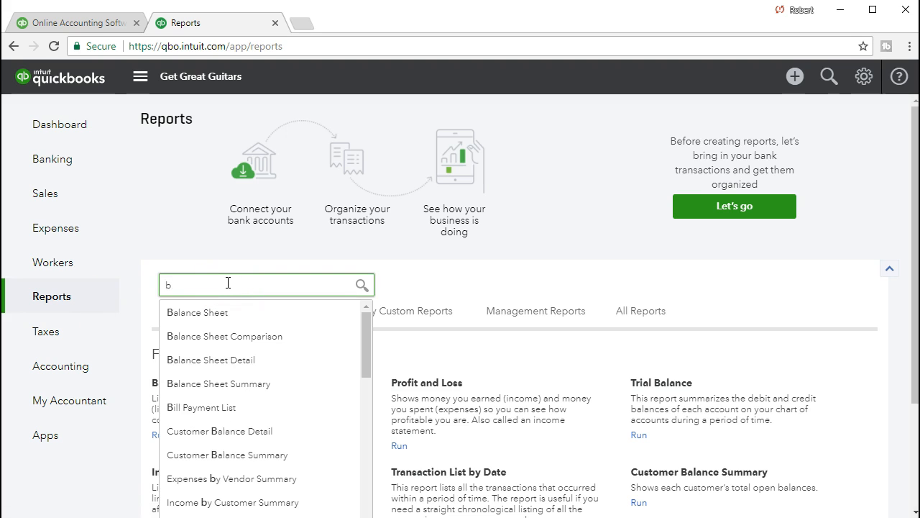
click(210, 314)
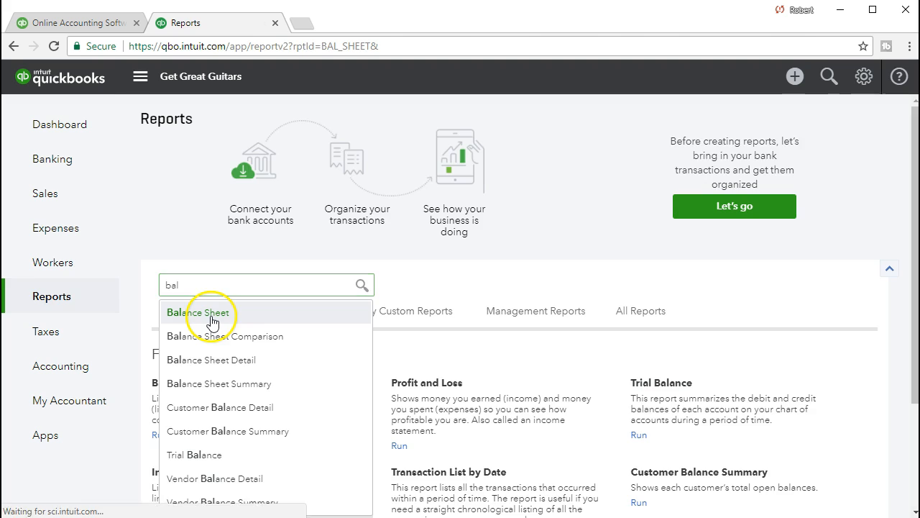
Run the balance sheet for the custom period 01/01/2021 to 01/31/2021.
click(356, 144)
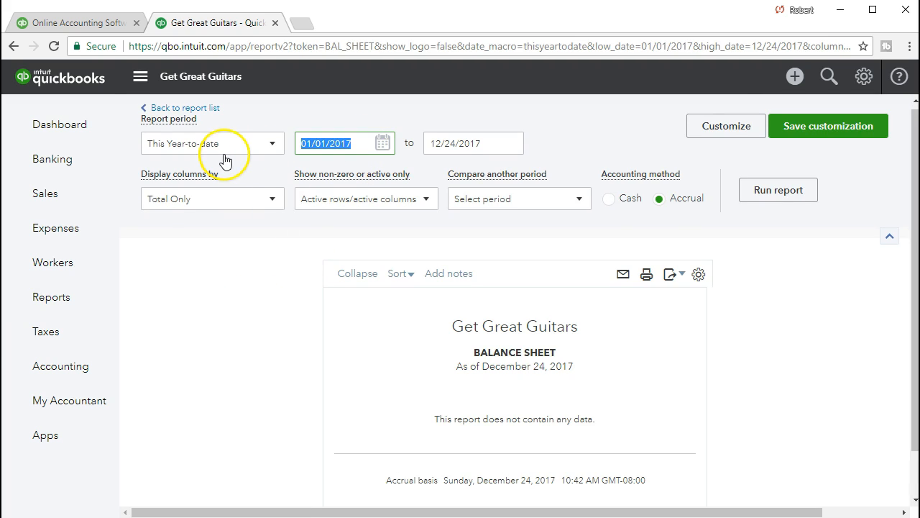
text(010121)
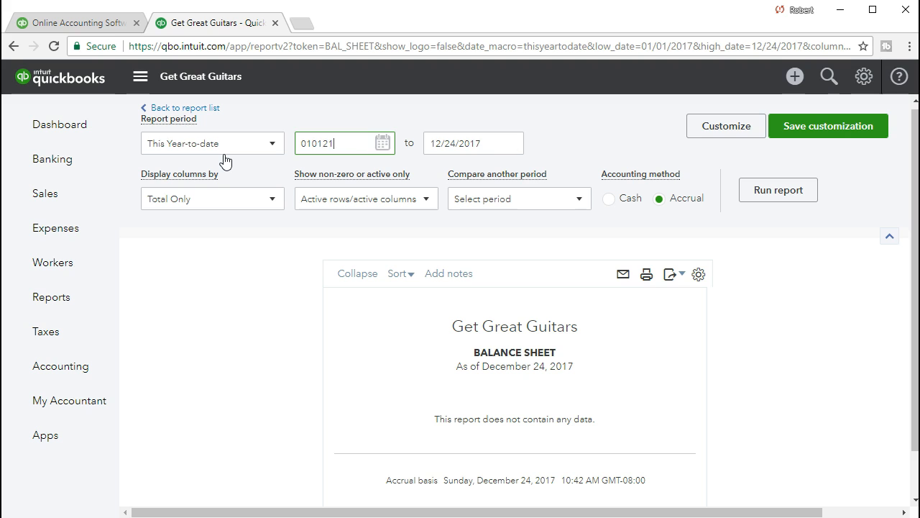
key(Tab)
text(013121)
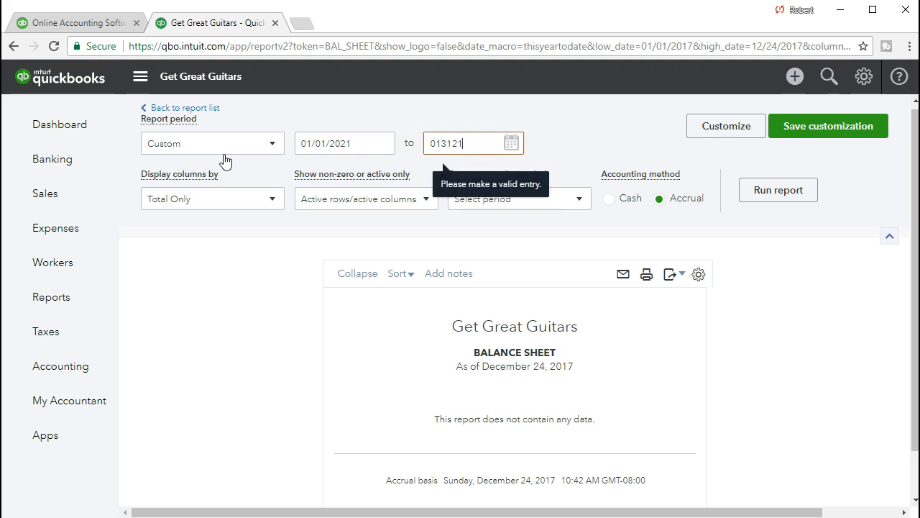
key(Tab)
click(303, 152)
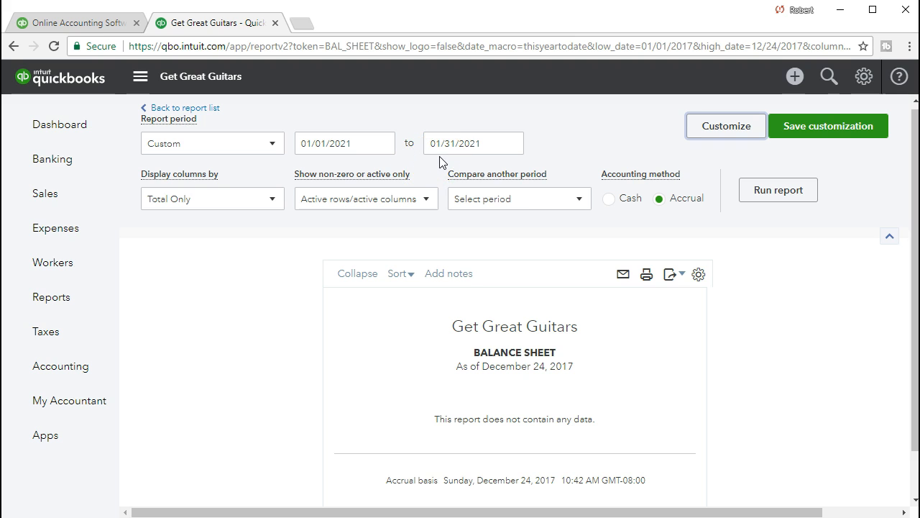
click(778, 191)
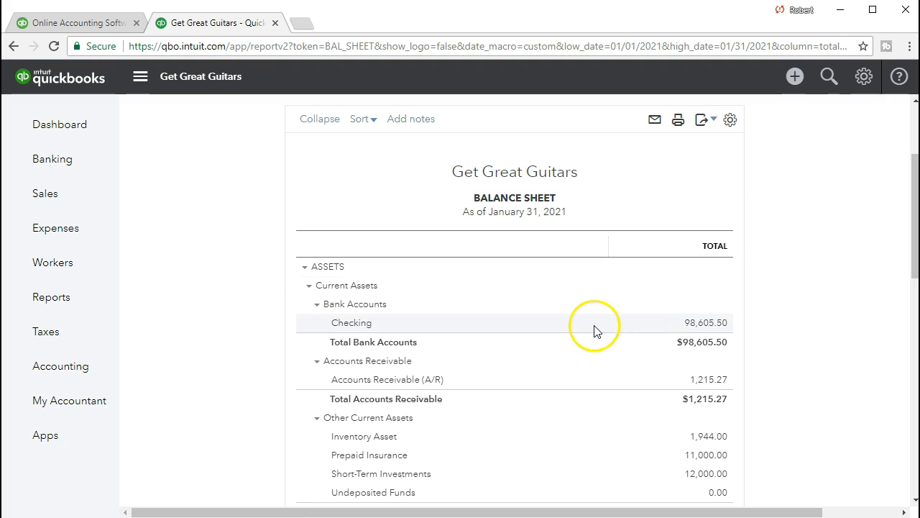
Drill into the Checking balance's transactions and open the Epiphone bill payment dated 01/28/2021.
click(722, 328)
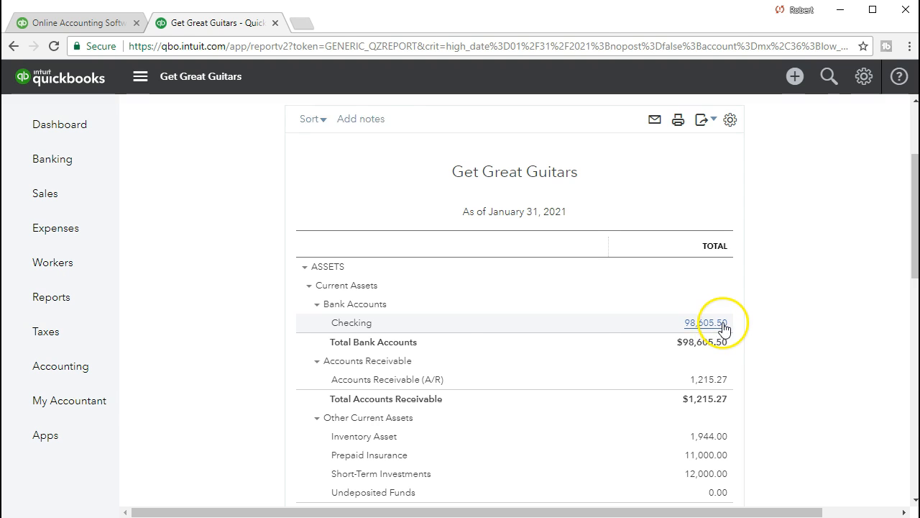
scroll(725, 325, down, 3)
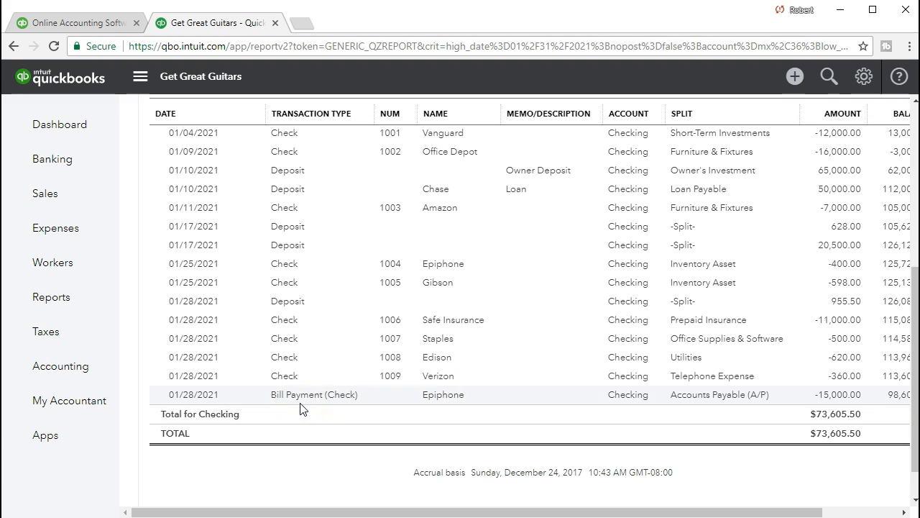
click(345, 401)
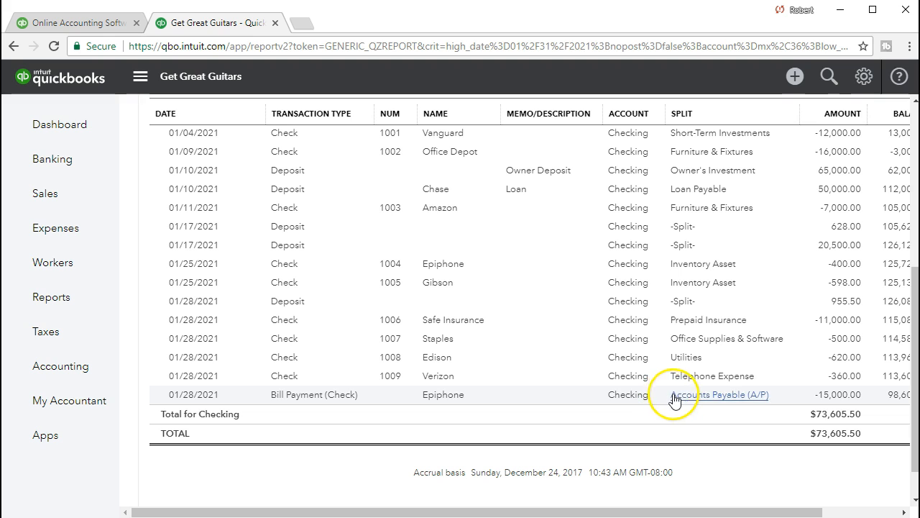
click(830, 398)
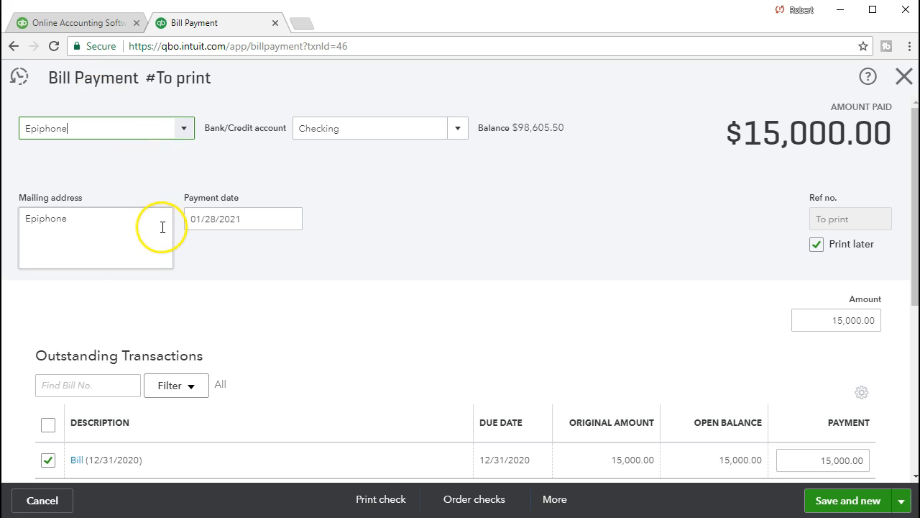
Review the Epiphone bill payment details, close the form and return to the balance sheet.
scroll(417, 297, down, 1)
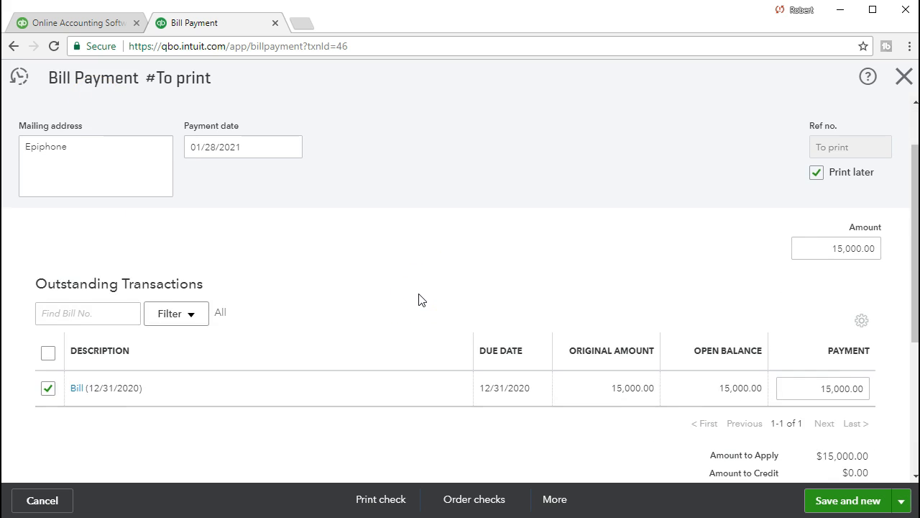
scroll(421, 300, up, 1)
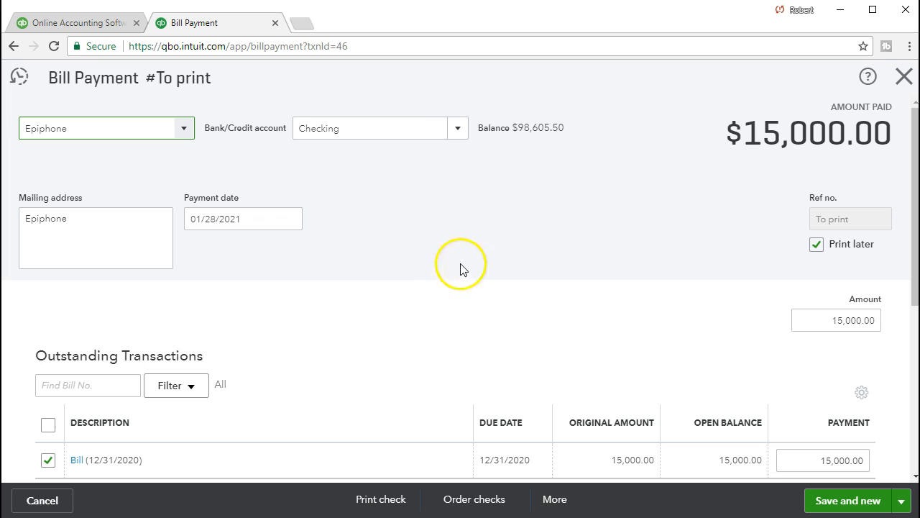
click(903, 78)
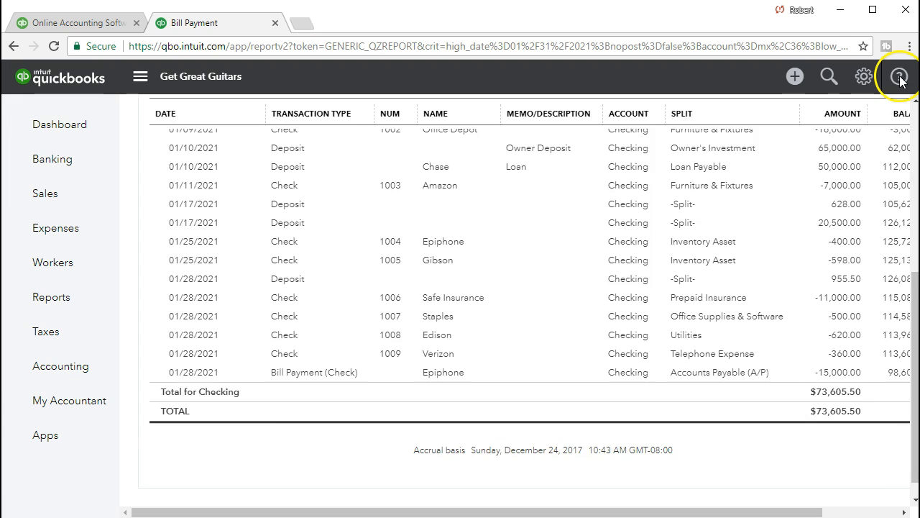
scroll(230, 288, up, 5)
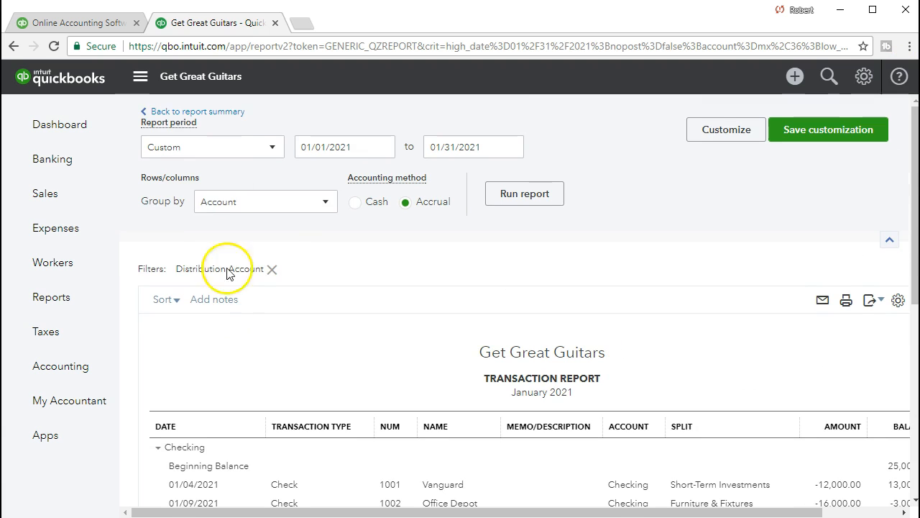
click(230, 113)
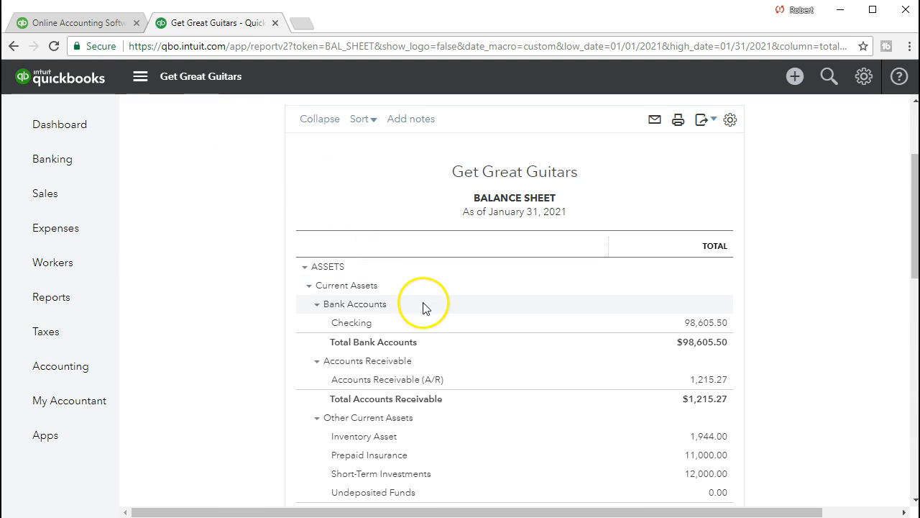
Examine the liabilities on the balance sheet and open the transaction report behind the Accounts Payable (A/P) balance.
scroll(422, 298, down, 2)
scroll(425, 301, down, 3)
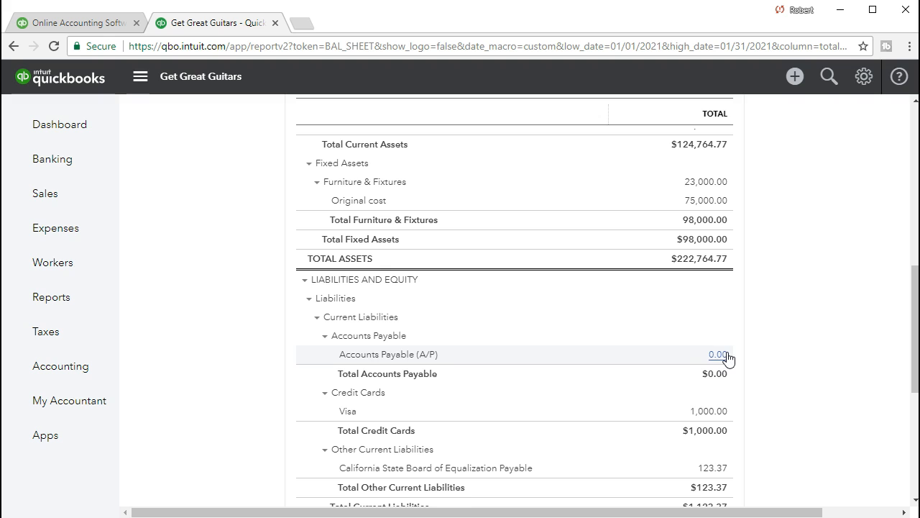
scroll(724, 402, down, 1)
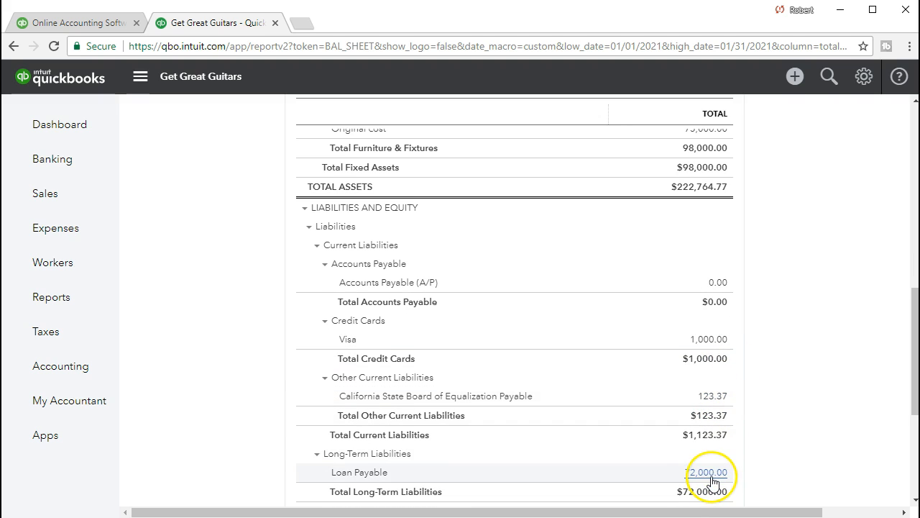
scroll(638, 421, up, 1)
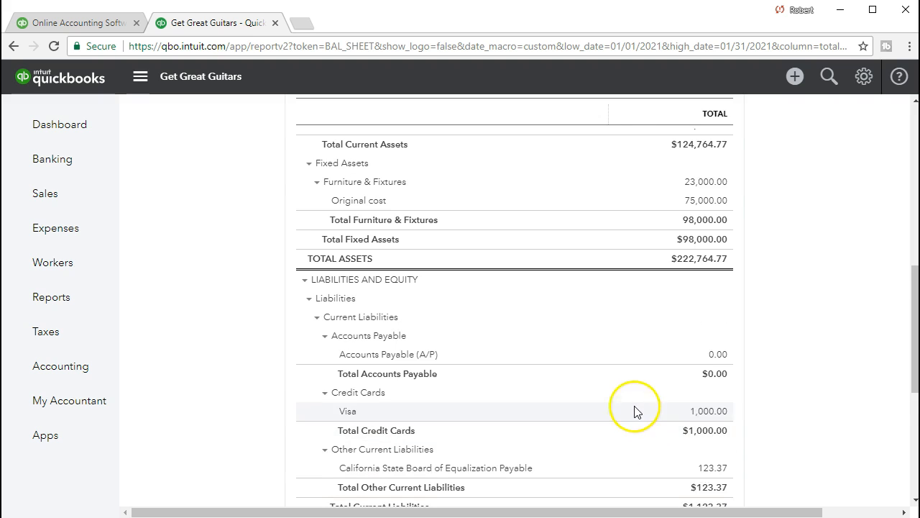
click(717, 355)
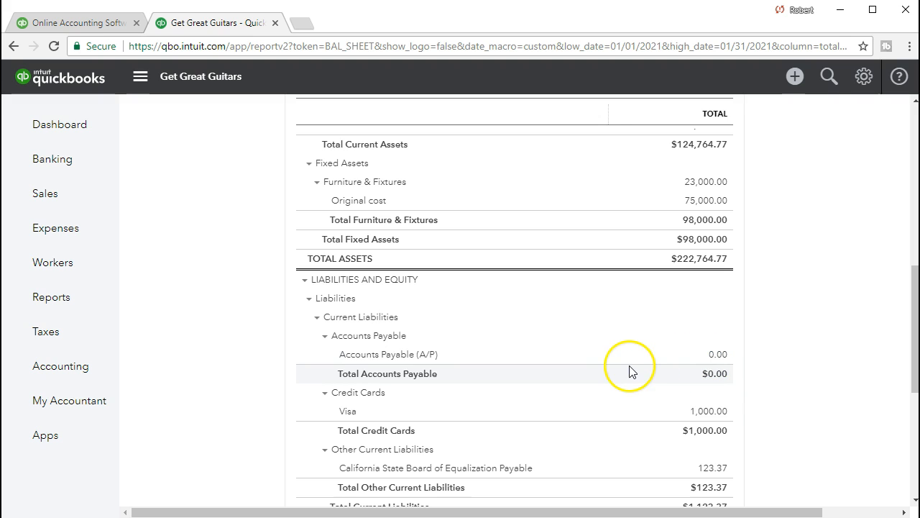
click(718, 355)
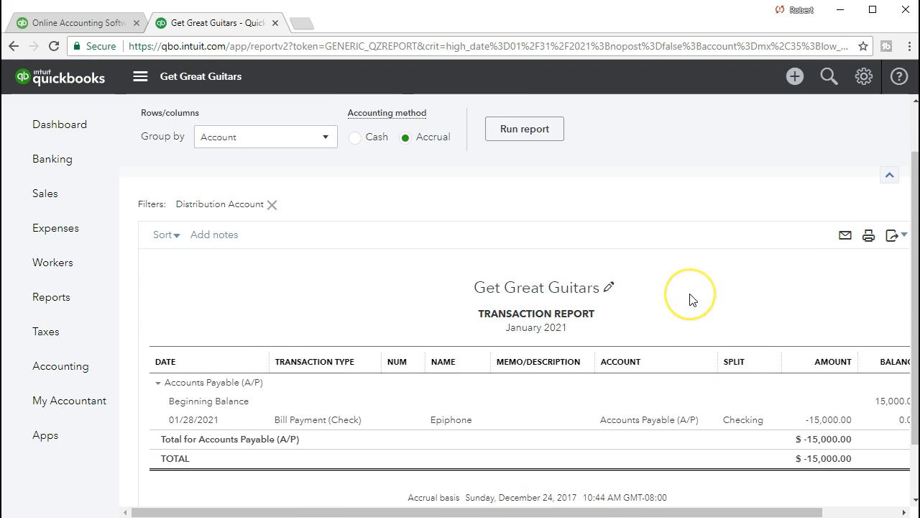
Examine the Epiphone bill payment line and its amount and balance in the Accounts Payable transaction report, and open that payment.
scroll(689, 299, down, 1)
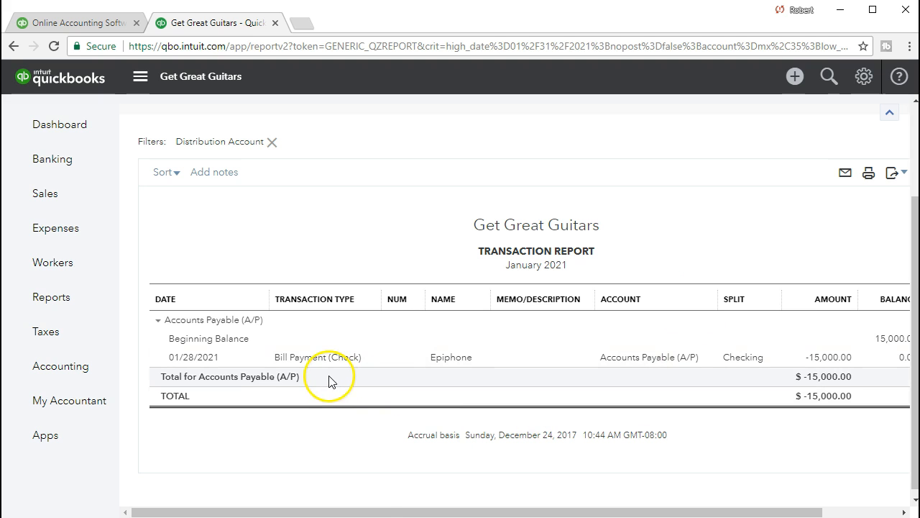
drag(390, 511, 485, 512)
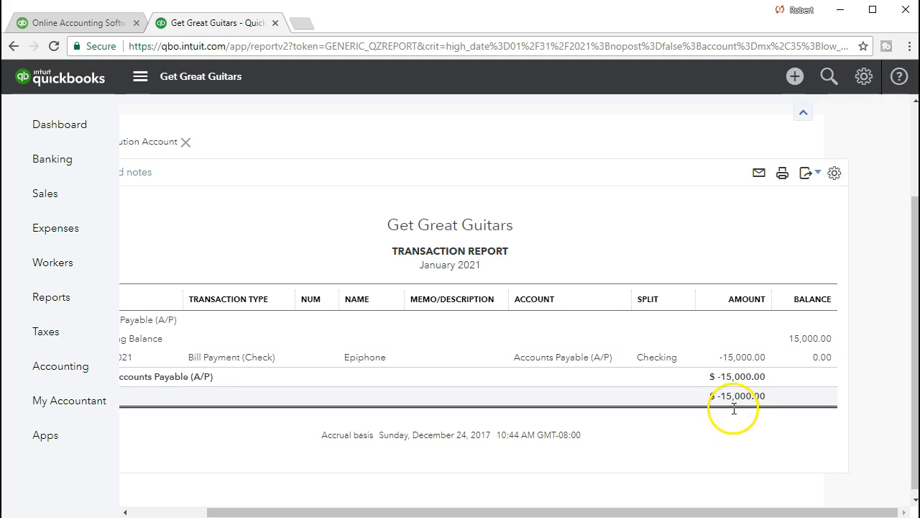
drag(722, 508, 695, 506)
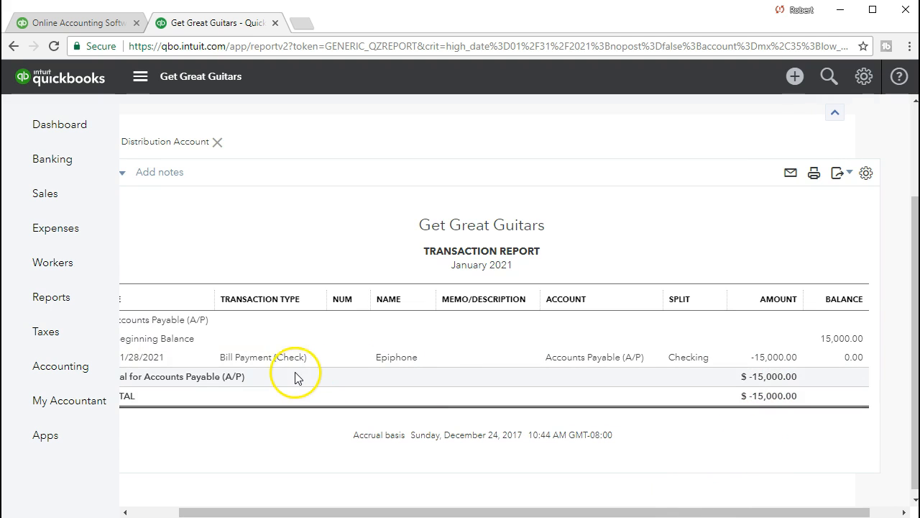
click(767, 359)
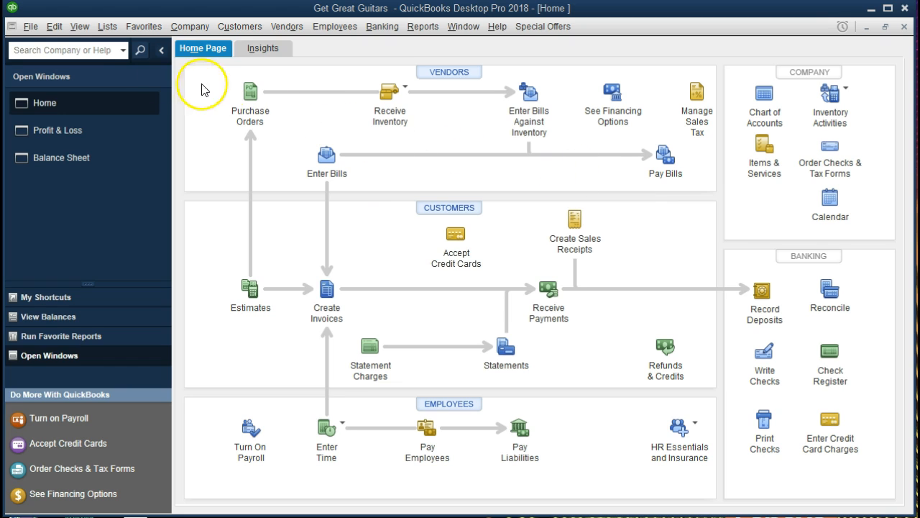
click(36, 29)
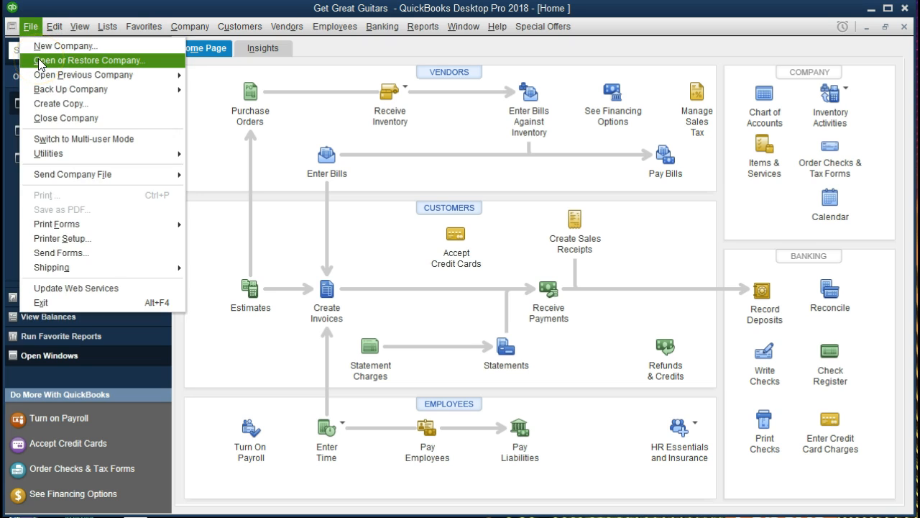
click(192, 91)
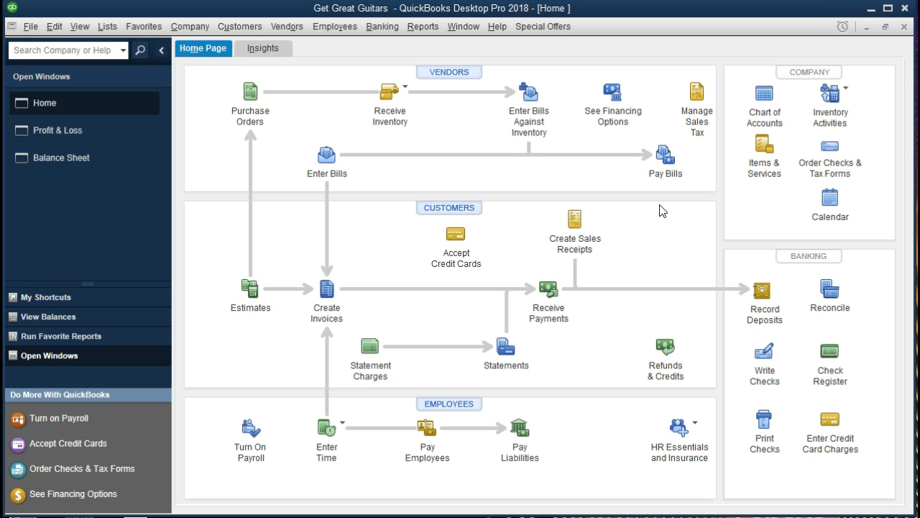
click(680, 188)
click(246, 29)
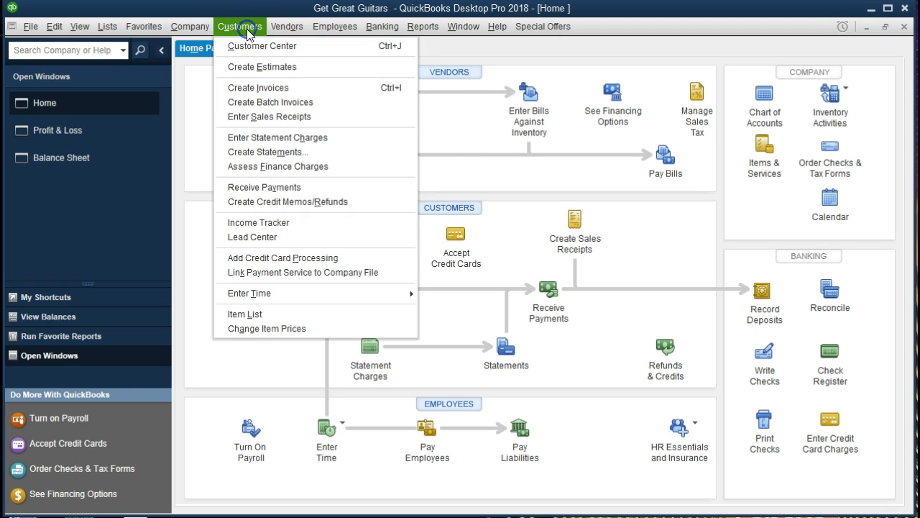
mouse_move(204, 34)
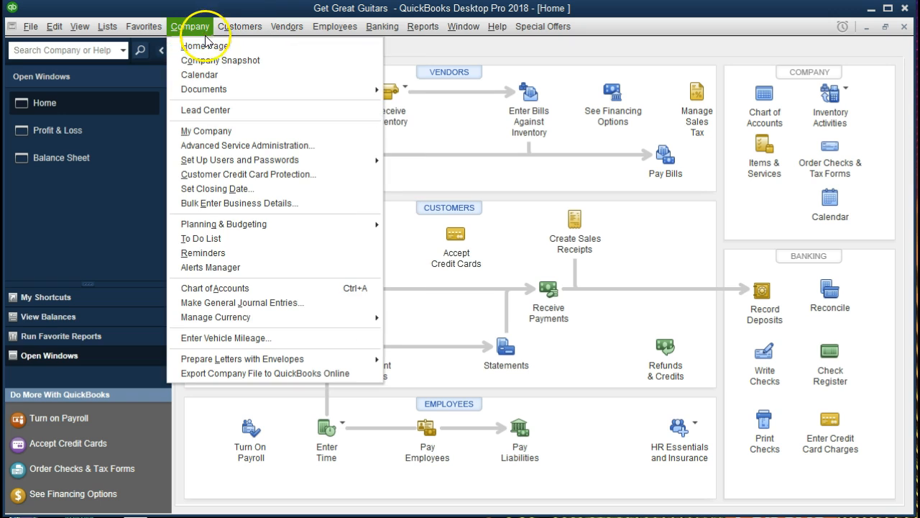
click(83, 213)
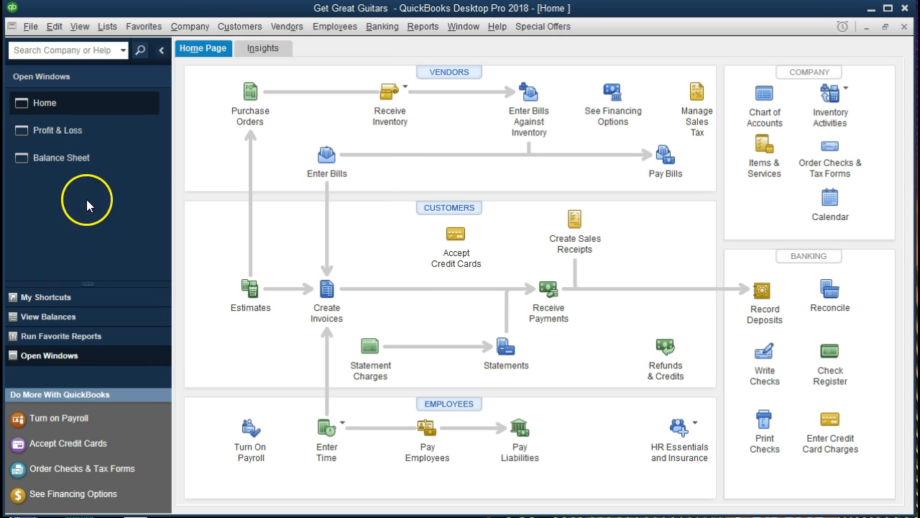
click(85, 33)
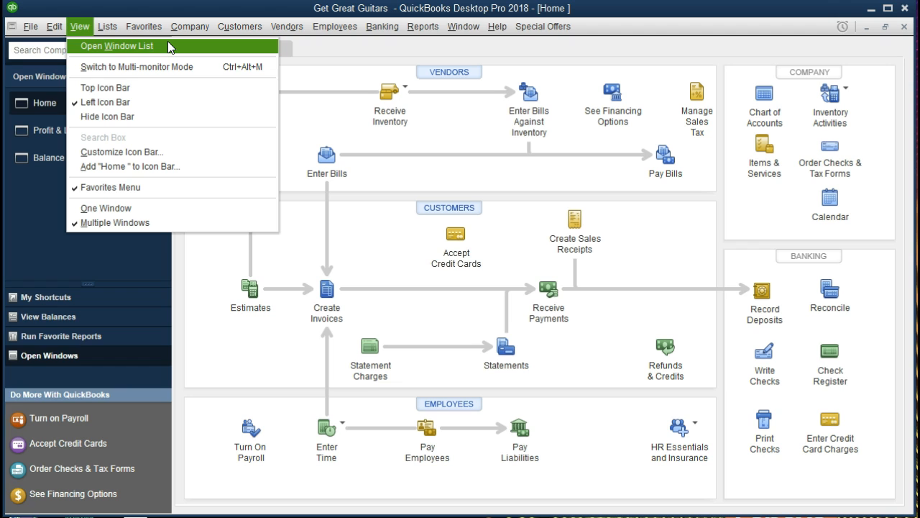
click(26, 197)
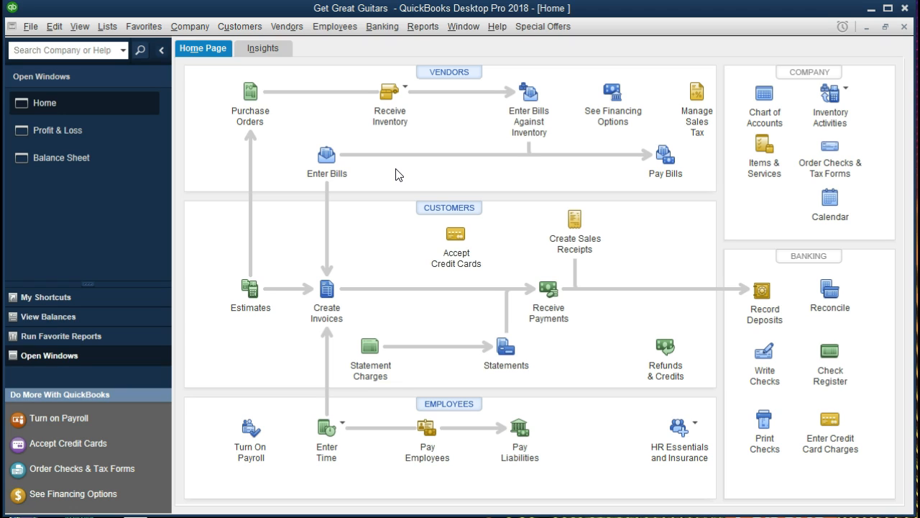
click(375, 180)
click(362, 181)
Open the check-writing form in QuickBooks Desktop, look at the previously written check, and close the form.
click(764, 351)
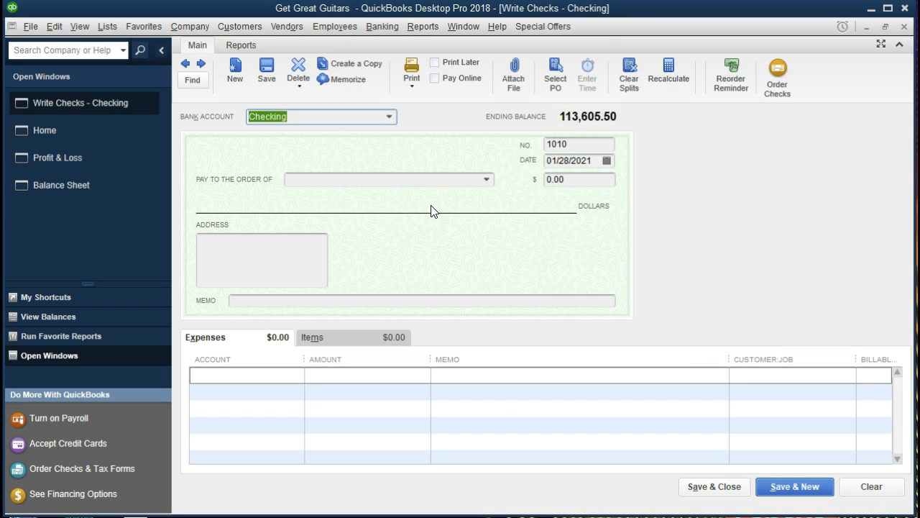
click(184, 64)
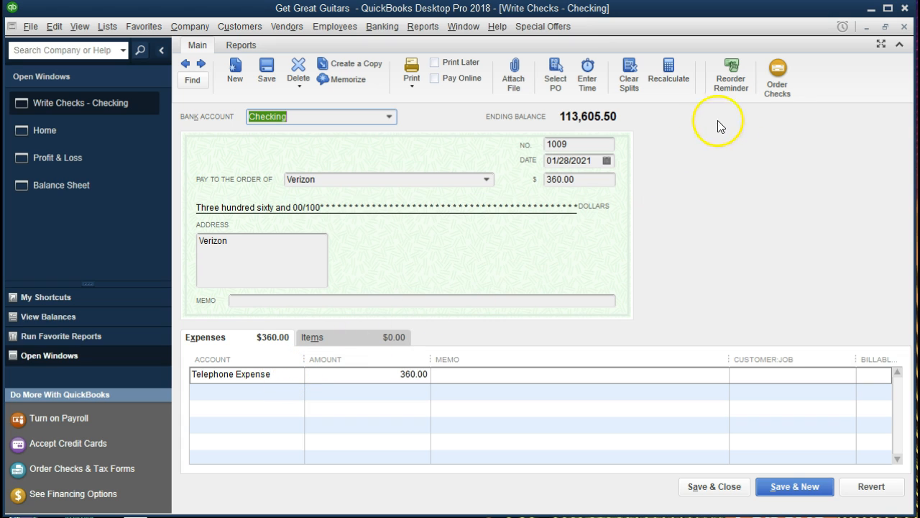
click(904, 27)
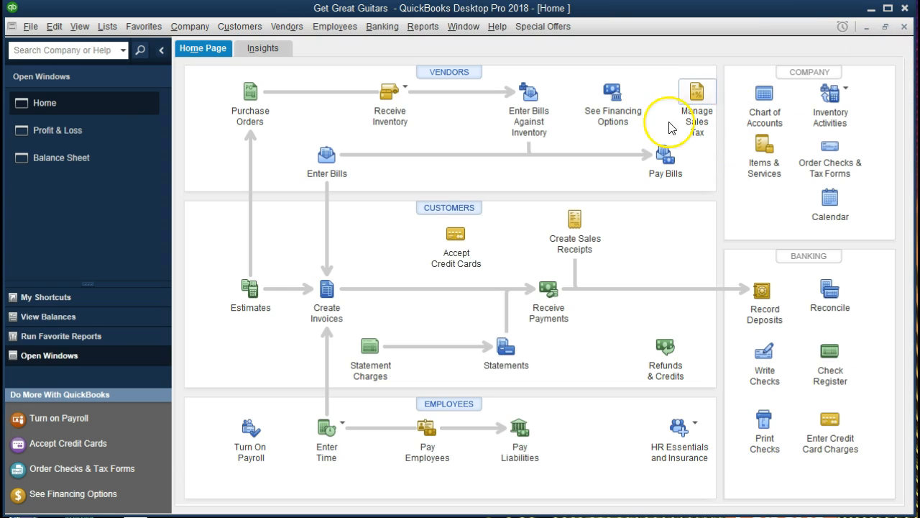
click(392, 31)
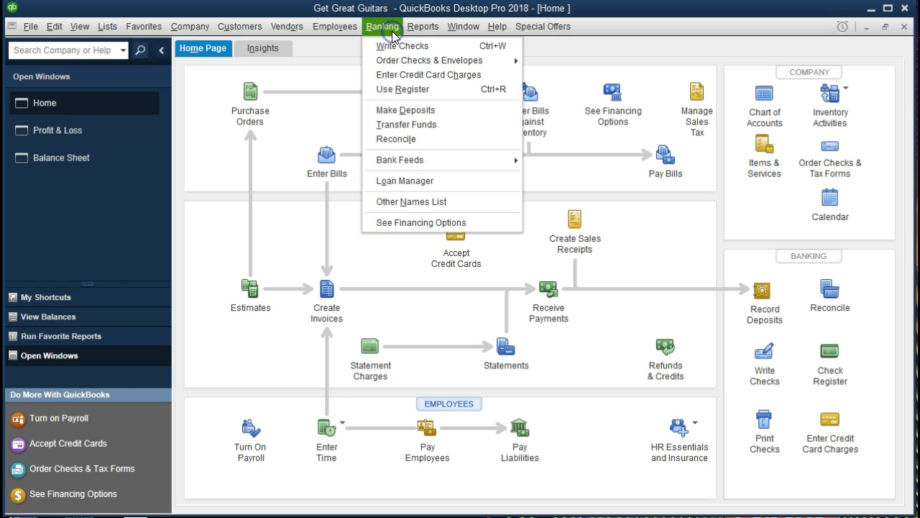
click(437, 89)
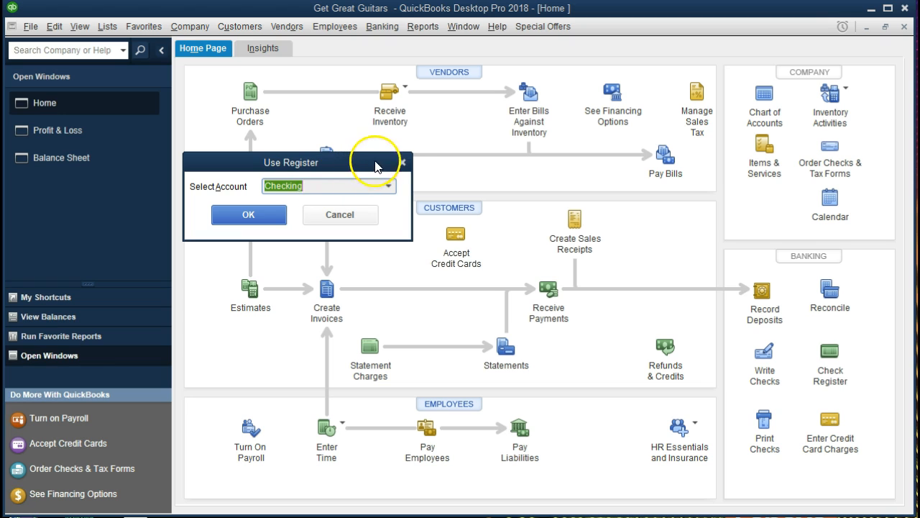
click(401, 163)
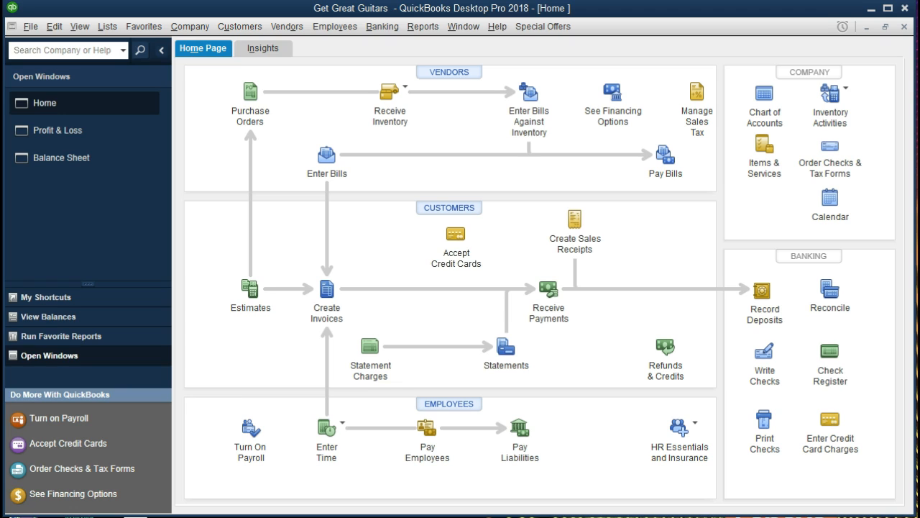
Open Pay Bills and select the Epiphone bill due 01/10/2021 for payment of the full 15,000.00.
click(674, 175)
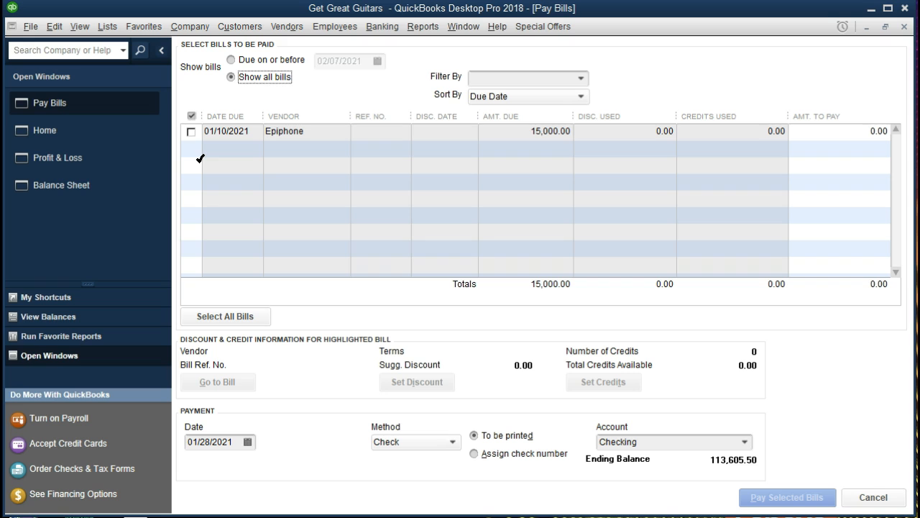
click(191, 132)
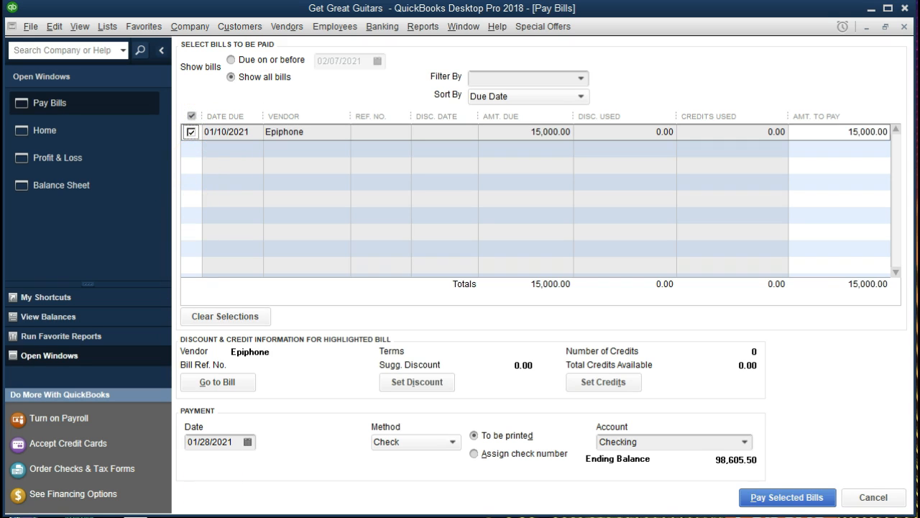
click(305, 290)
key(Tab)
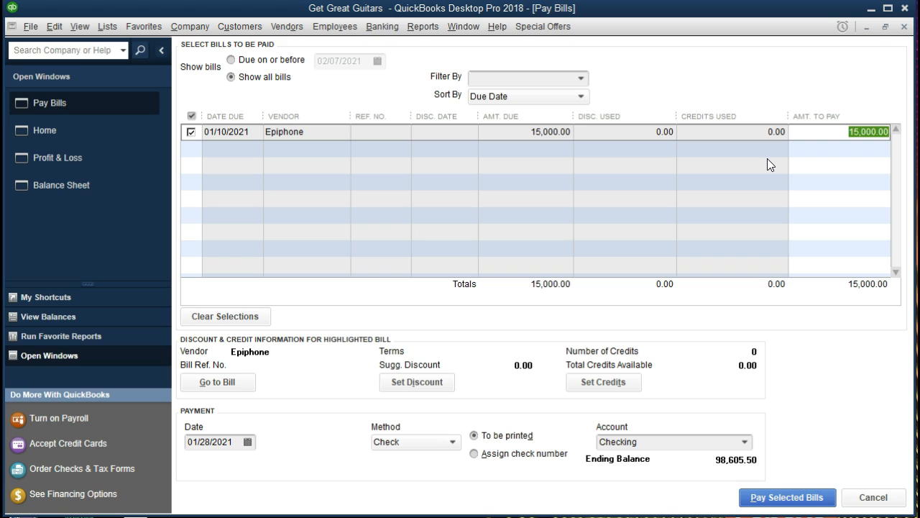
key(Tab)
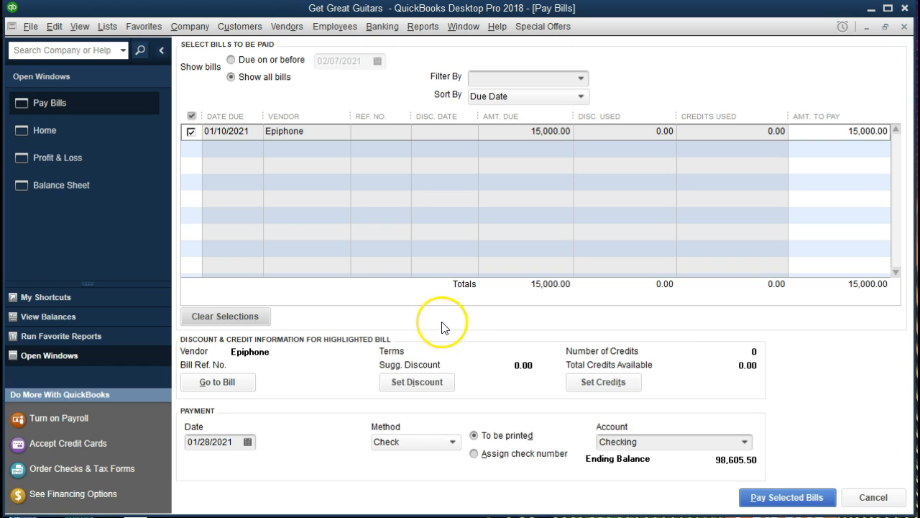
key(Tab)
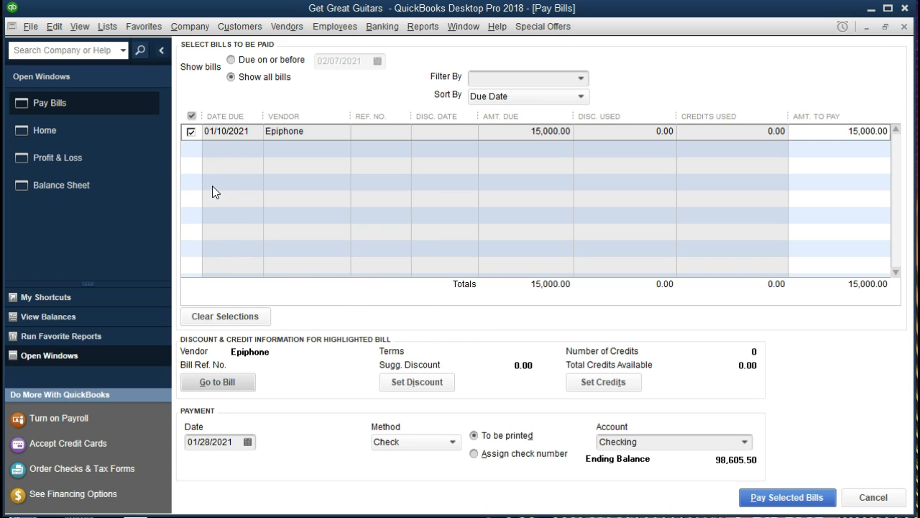
key(Tab)
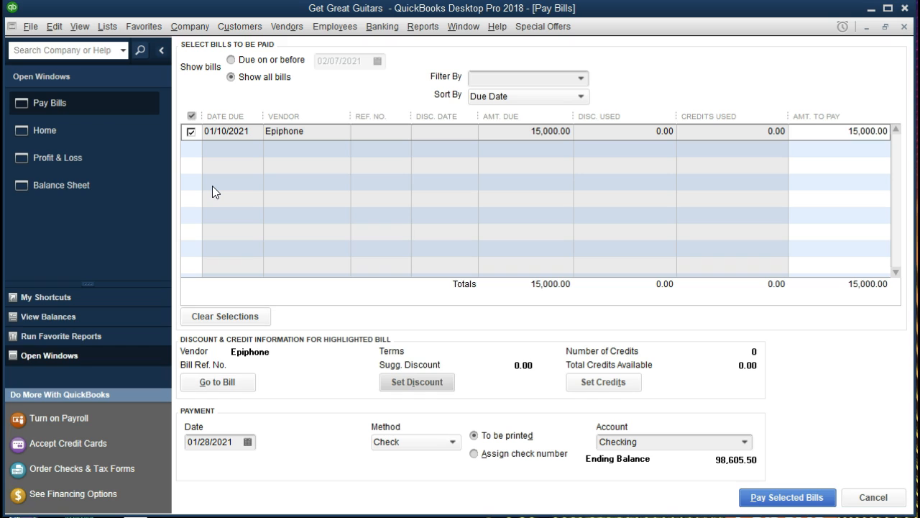
key(Tab)
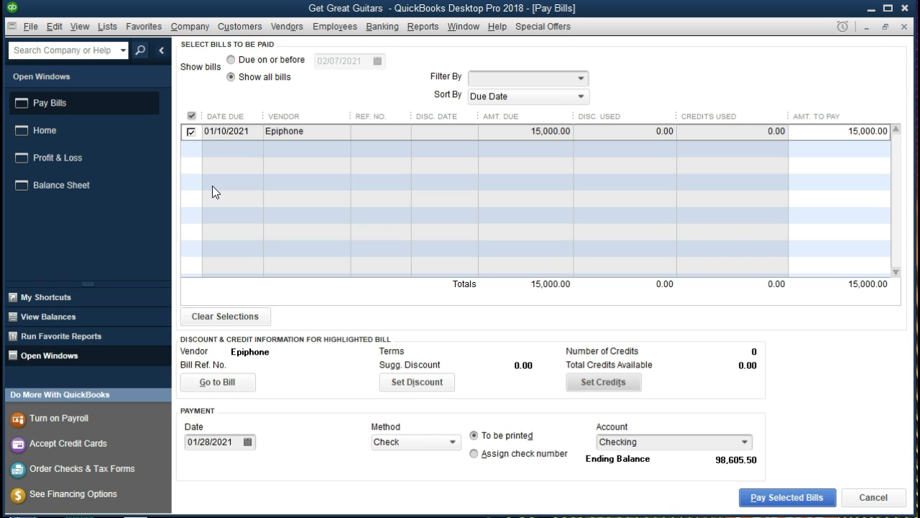
key(Tab)
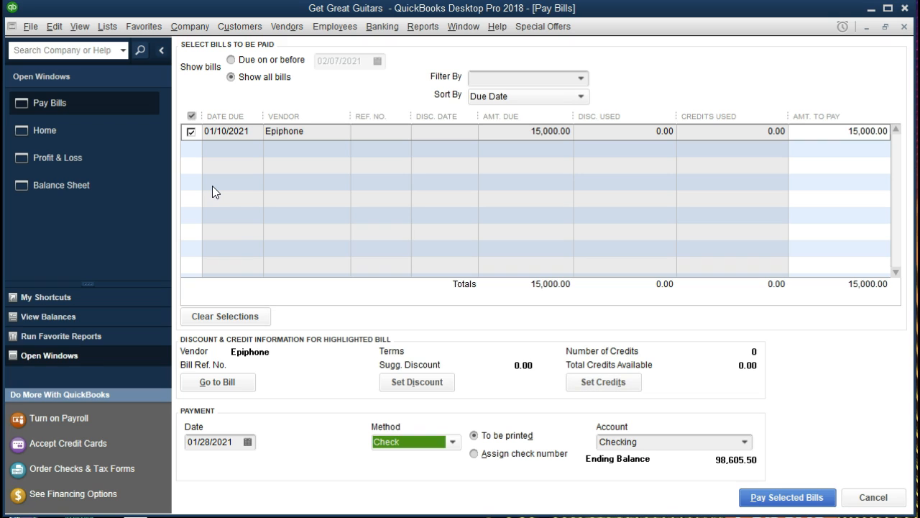
Set the bill payment to use an assigned check number, keeping the date 01/28/2021, method Check and account Checking.
click(236, 444)
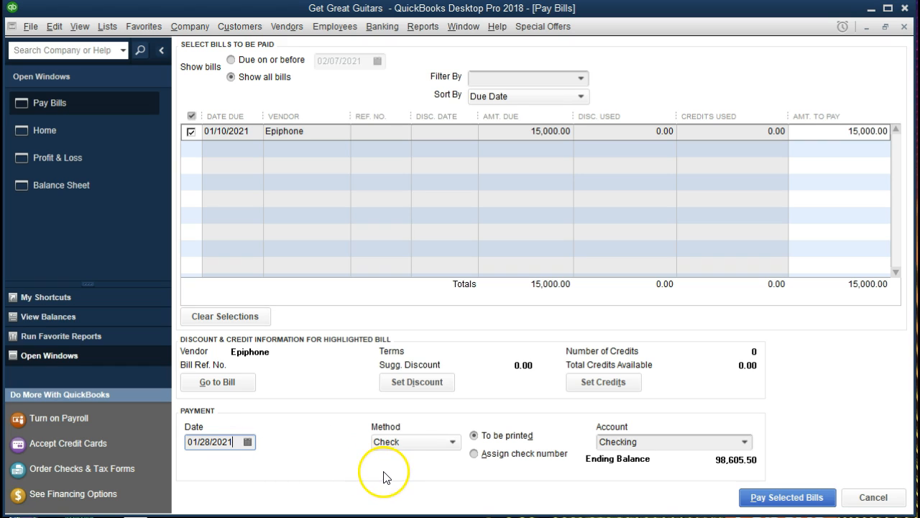
click(451, 442)
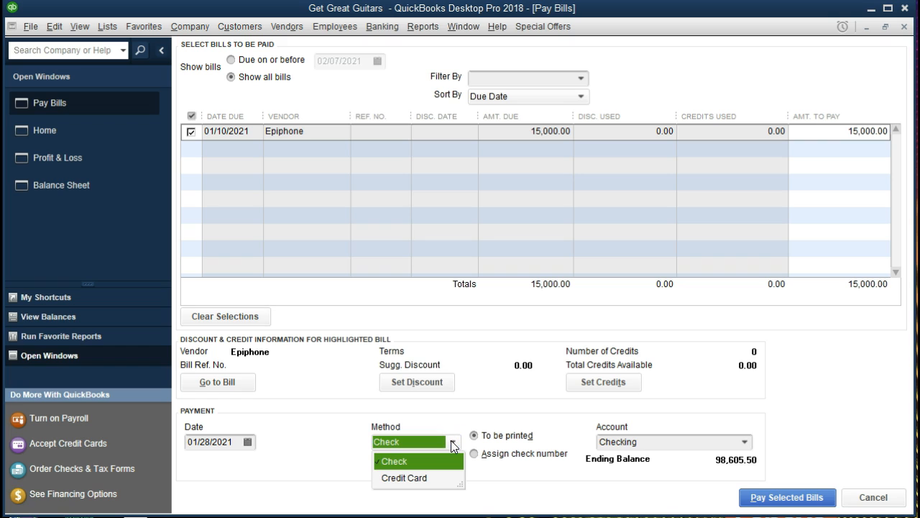
click(450, 441)
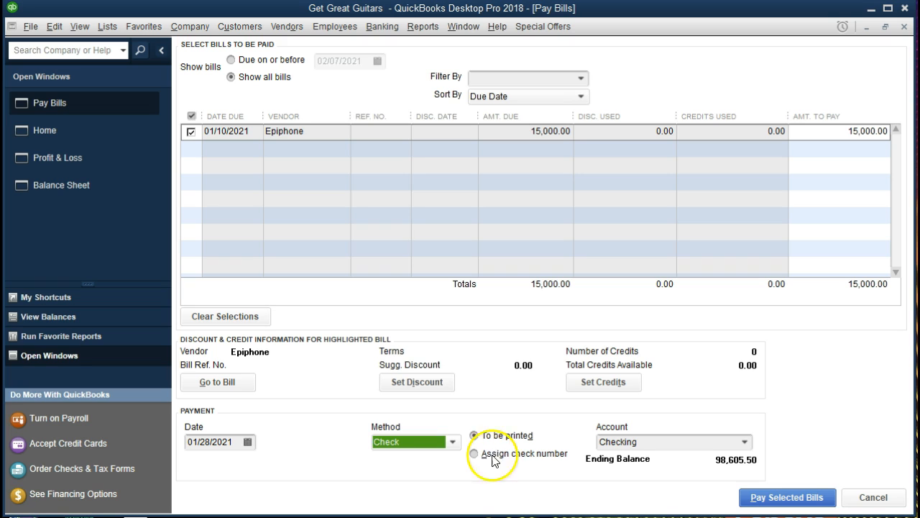
click(474, 454)
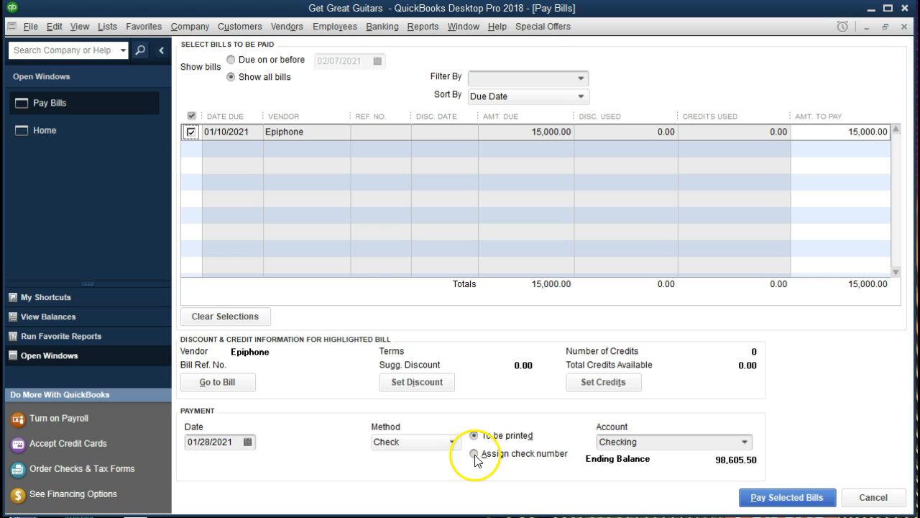
click(474, 454)
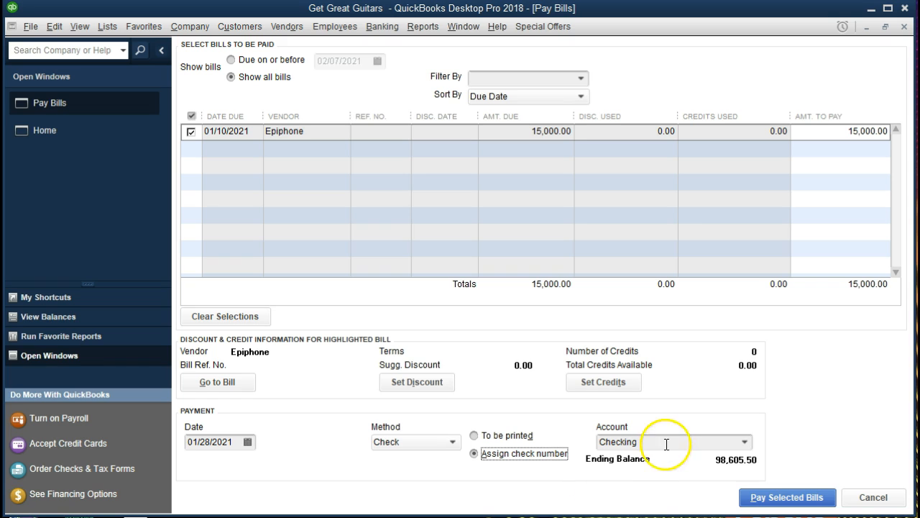
click(746, 442)
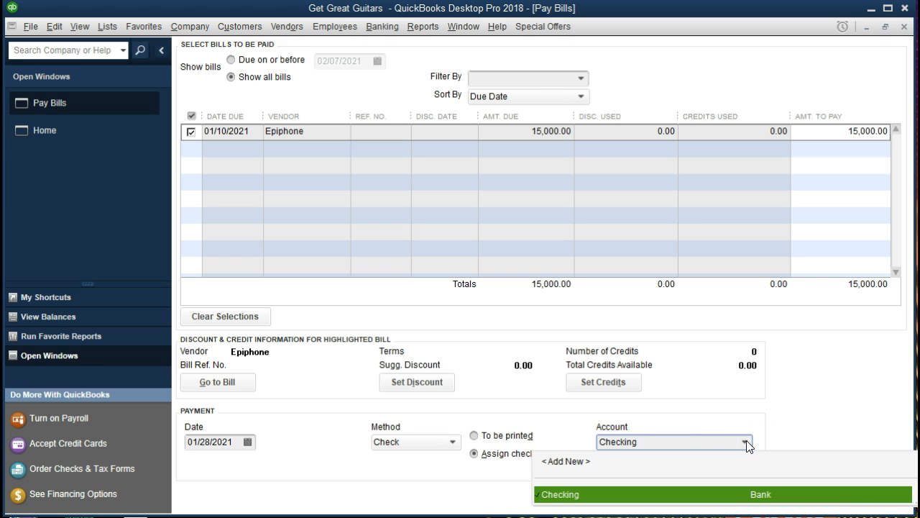
click(747, 441)
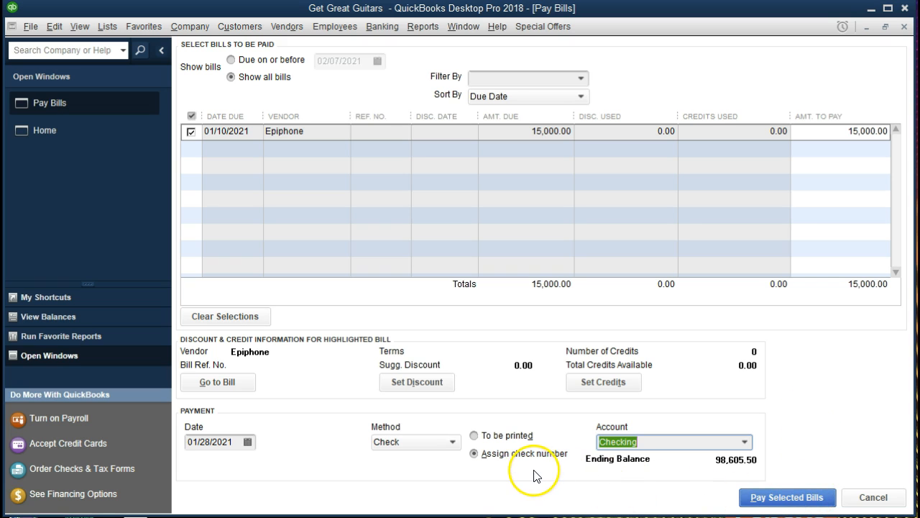
click(771, 501)
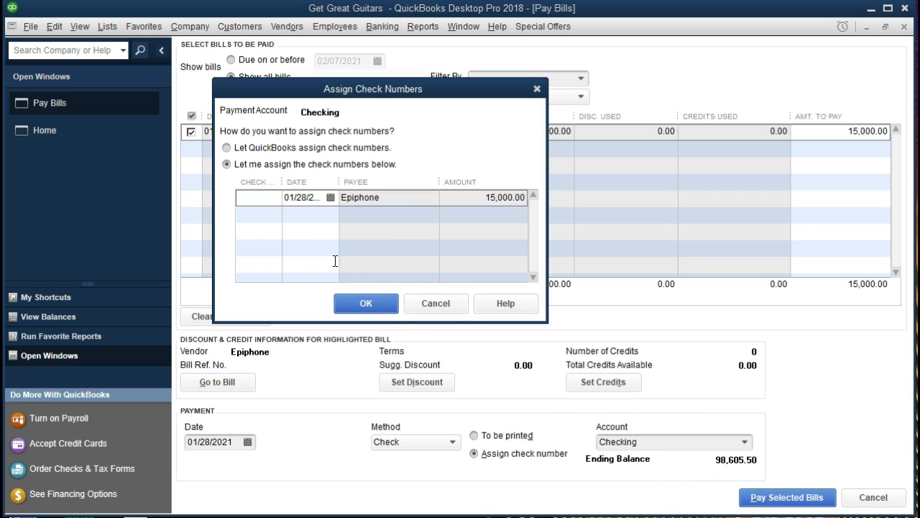
click(227, 148)
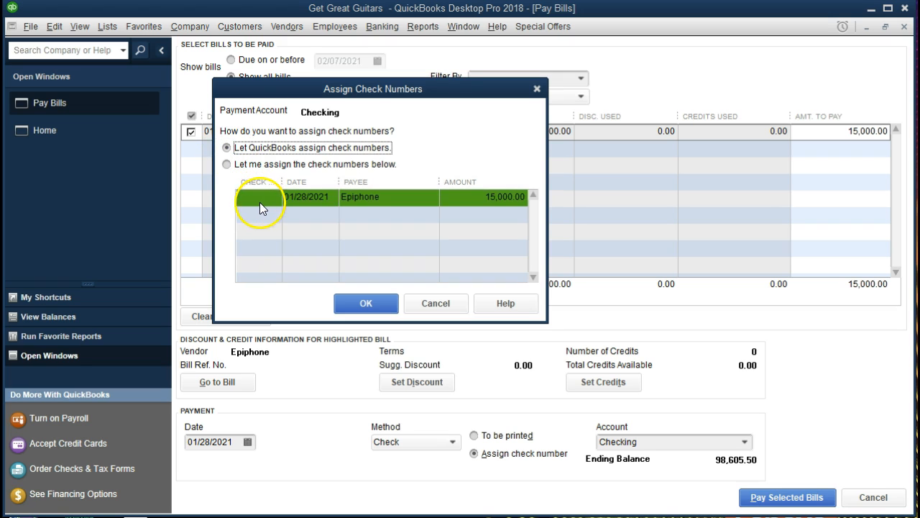
click(226, 164)
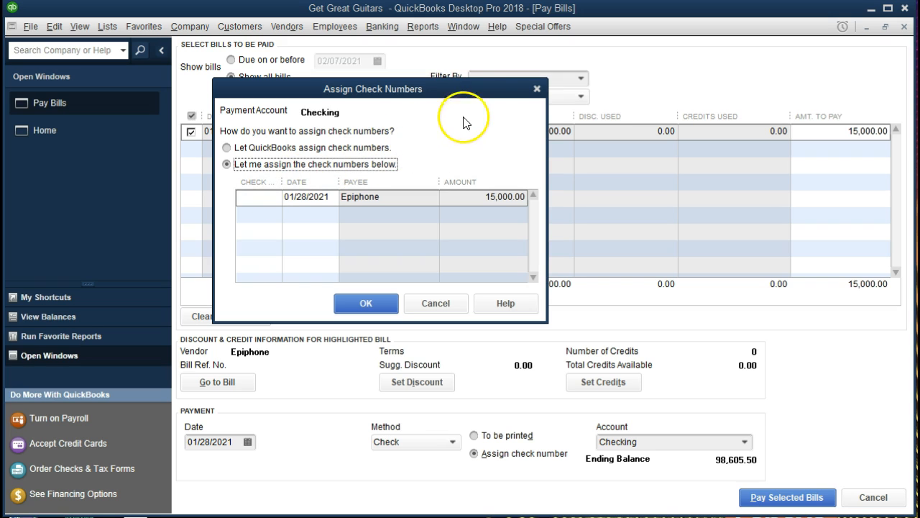
click(537, 90)
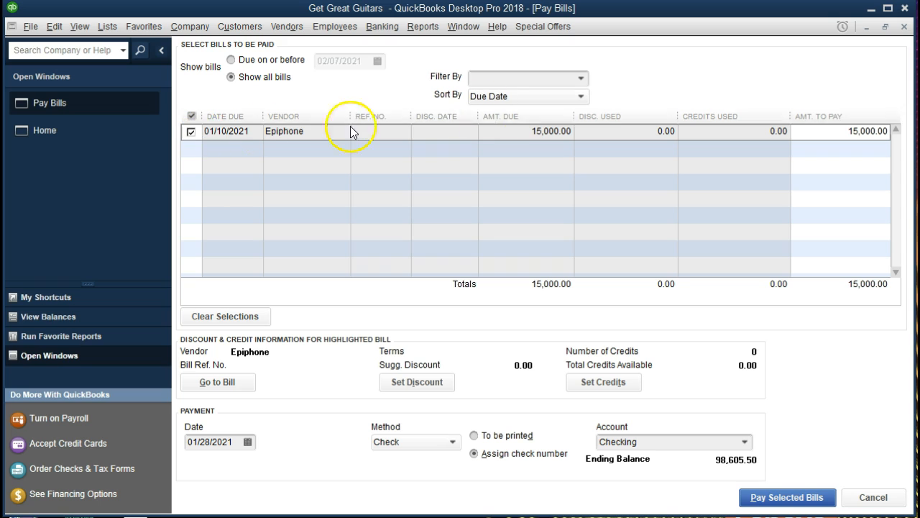
click(902, 29)
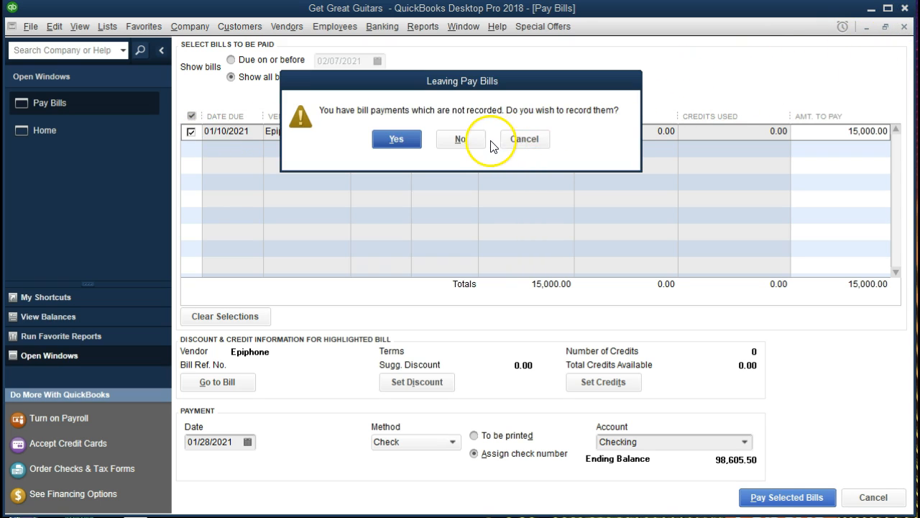
click(460, 139)
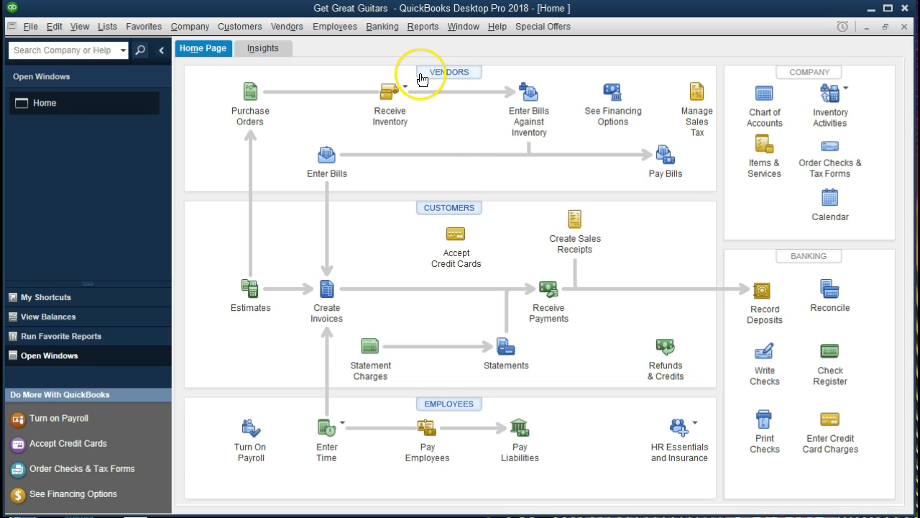
Open the Checking register, look up the last check number used, and close the register.
click(377, 30)
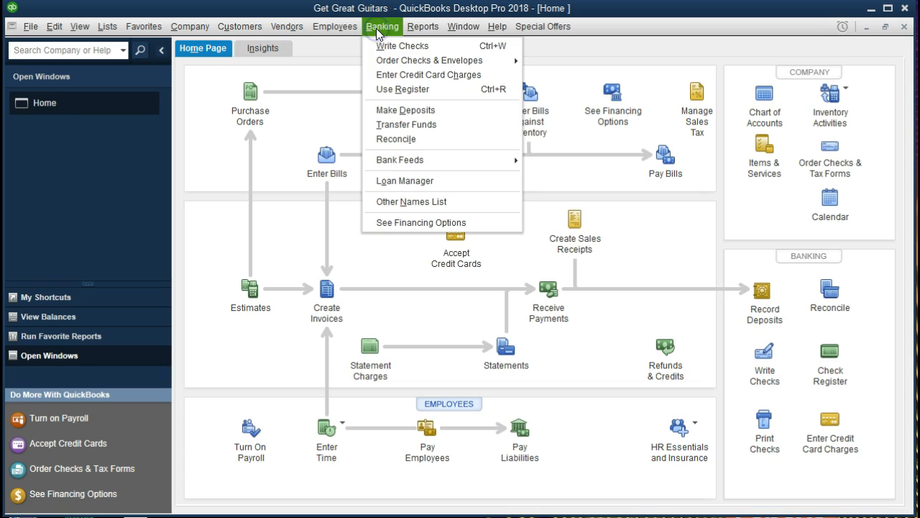
click(444, 93)
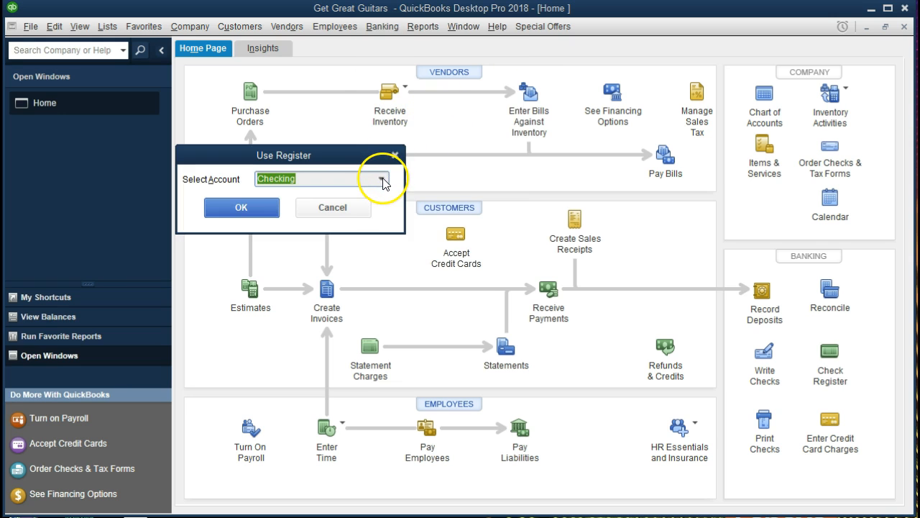
click(268, 209)
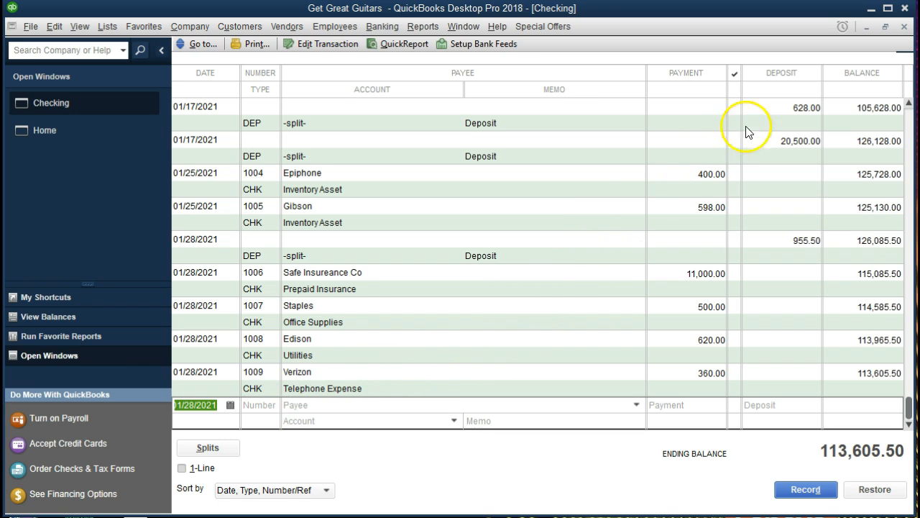
click(904, 27)
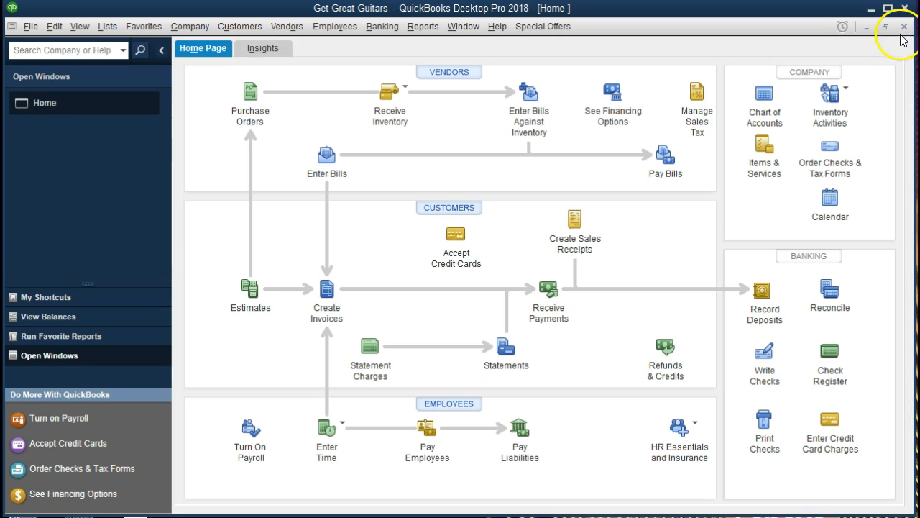
Reopen Pay Bills, select the Epiphone bill due 01/10/2021 for the full 15,000.00, and choose to assign a check number.
click(665, 173)
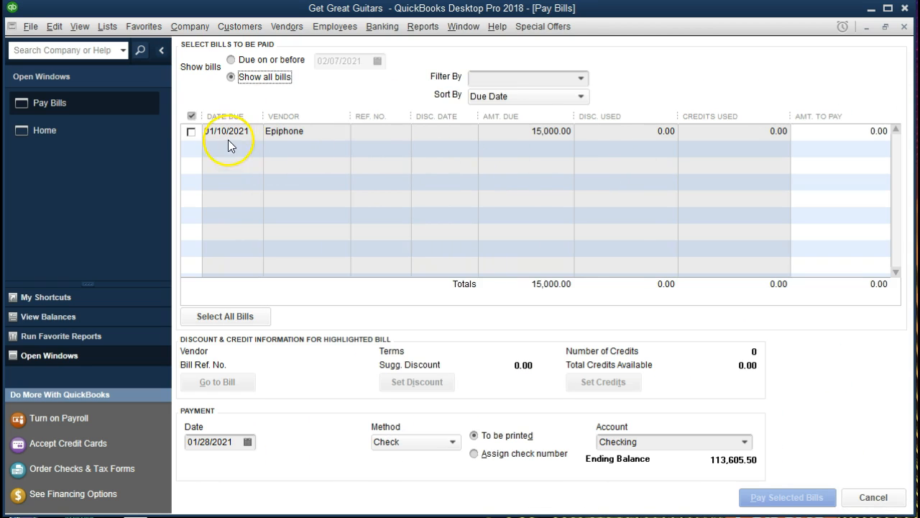
click(191, 132)
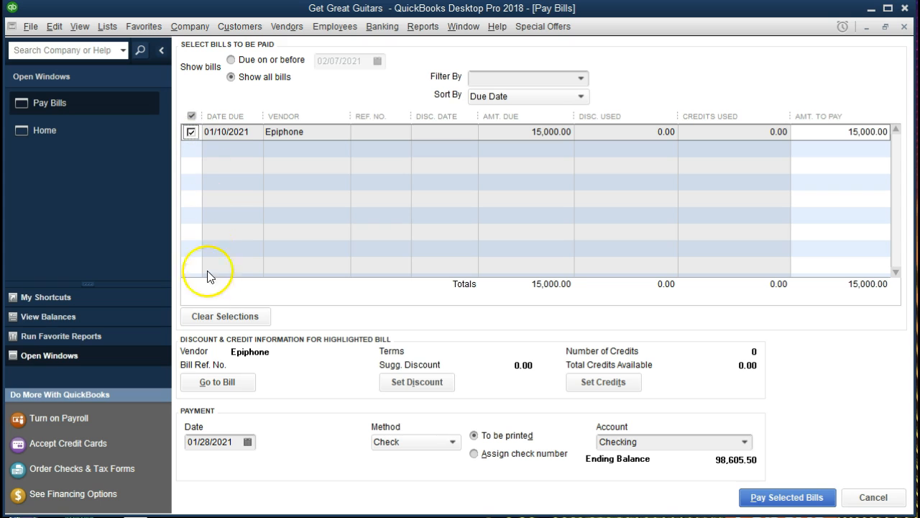
click(474, 454)
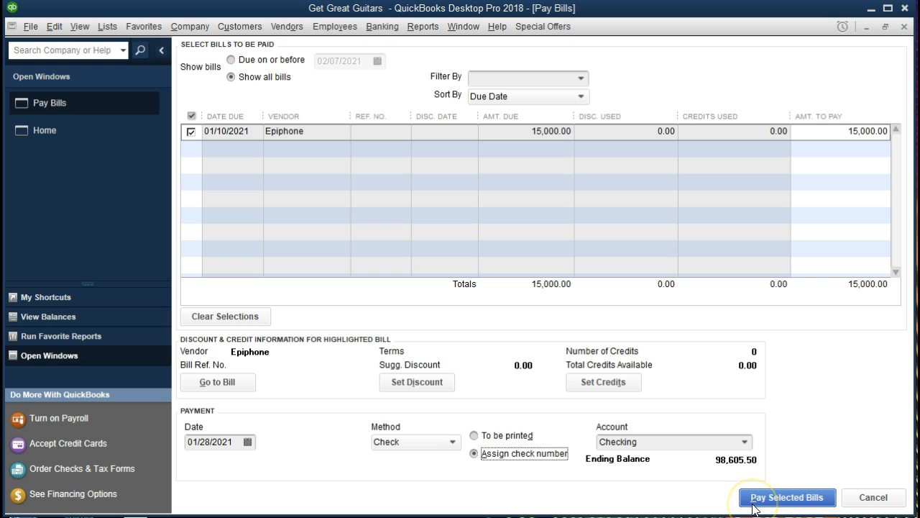
Pay the selected Epiphone bill with check number 1010 and finish the payment summary.
click(788, 508)
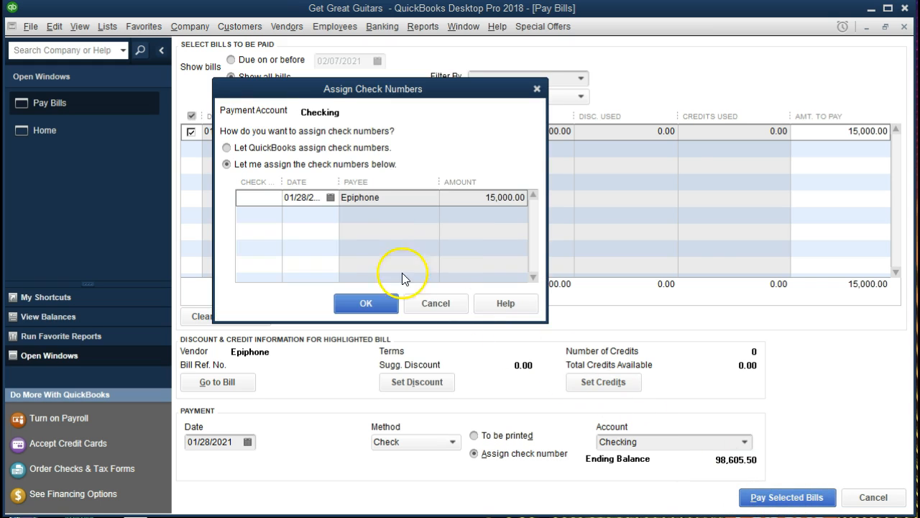
text(1010)
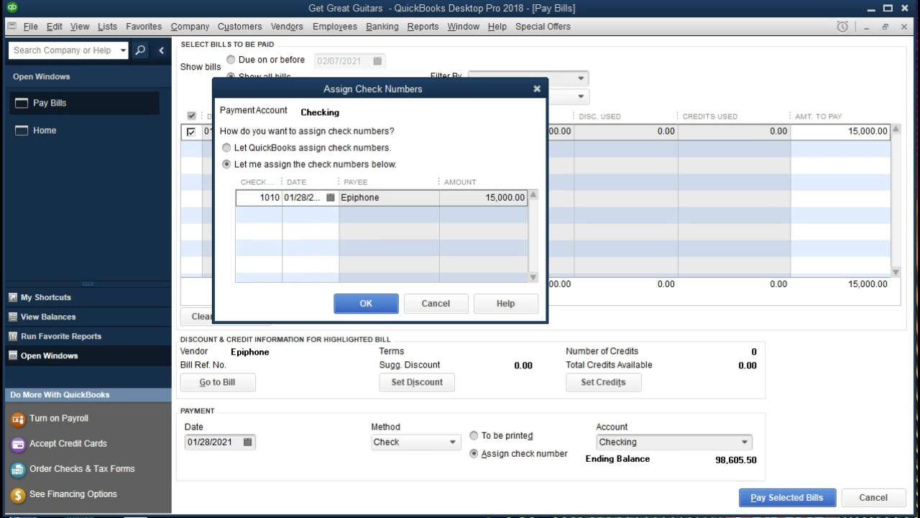
click(268, 201)
click(368, 305)
click(365, 303)
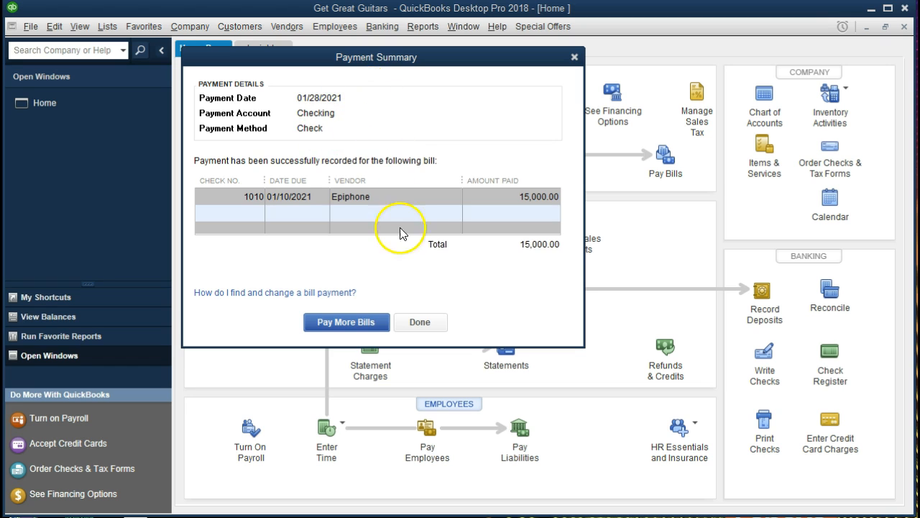
click(420, 322)
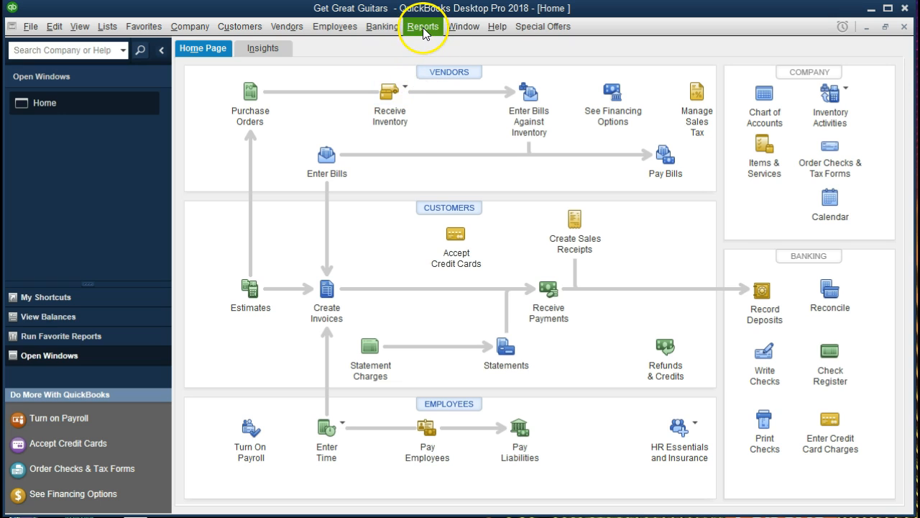
Open the Checking register to check how the Epiphone bill payment was recorded.
click(374, 28)
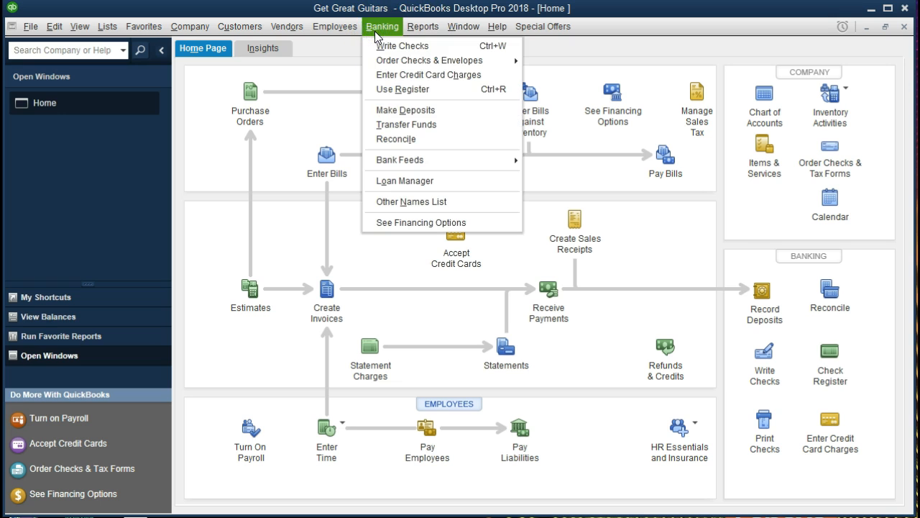
click(447, 100)
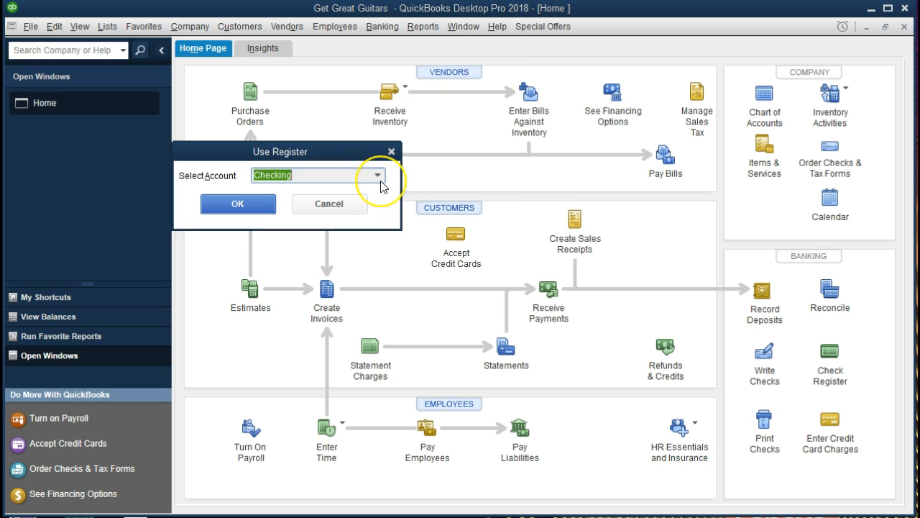
click(245, 203)
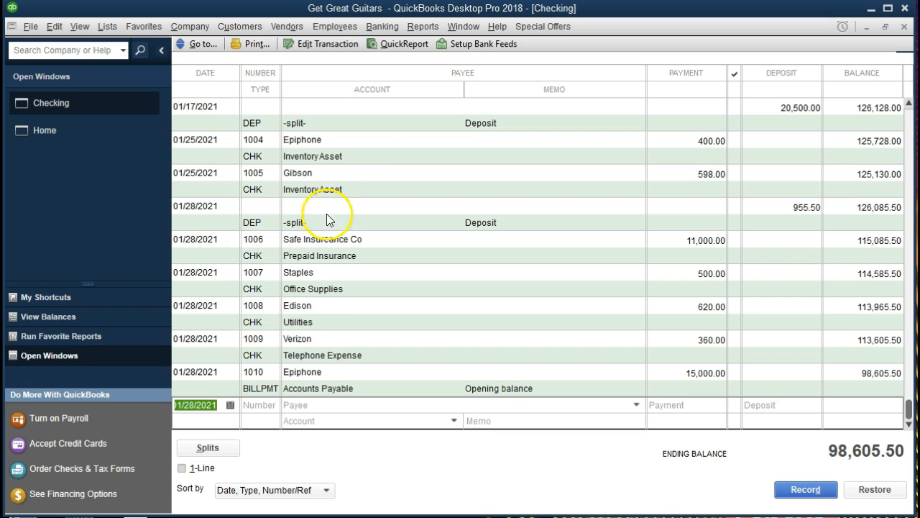
Run the Balance Sheet Standard report and open its customization settings.
click(424, 26)
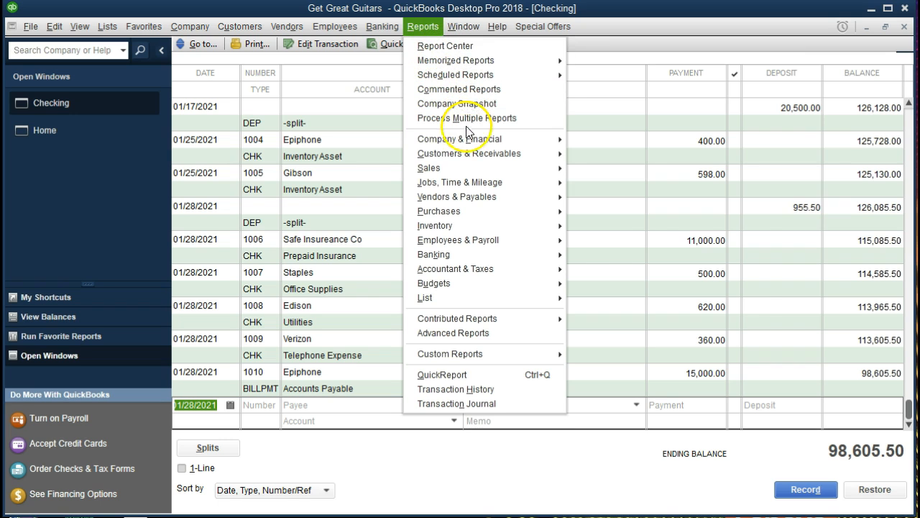
mouse_move(482, 139)
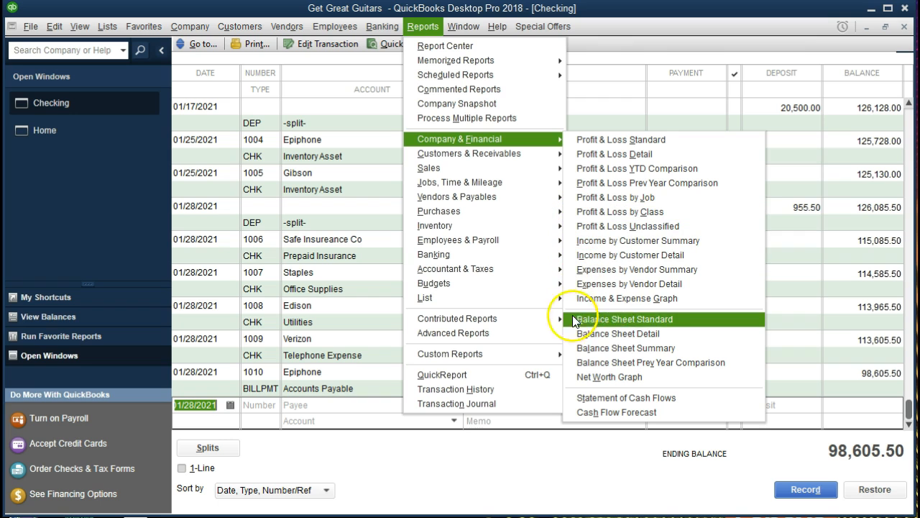
click(695, 320)
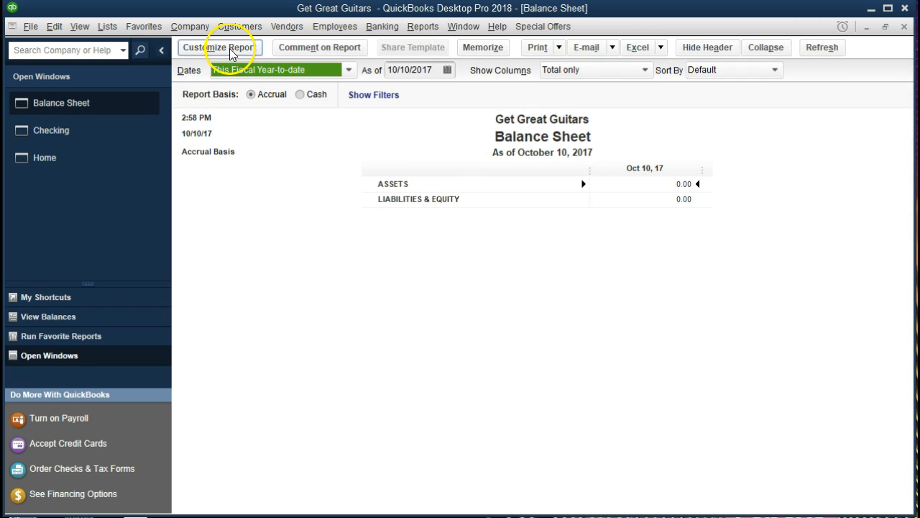
click(230, 49)
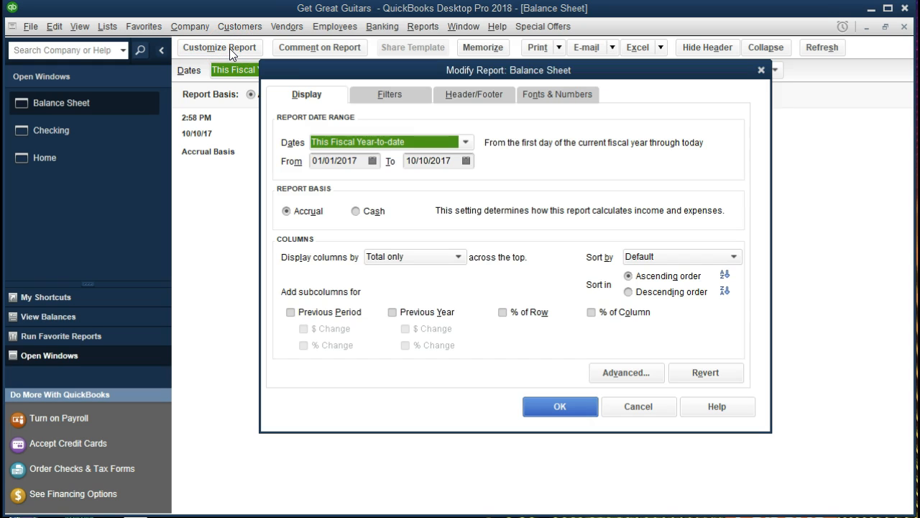
key(Tab)
text(0)
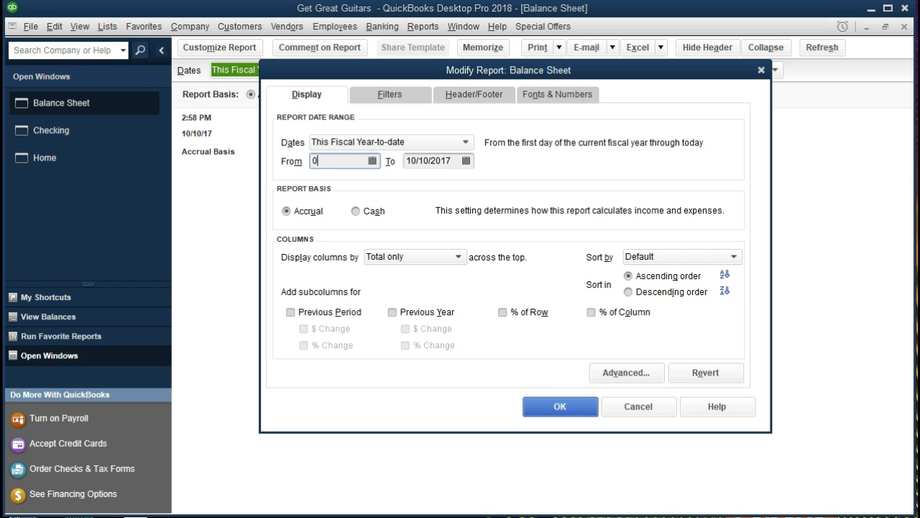
text(1/01/2017)
key(Tab)
text(123117)
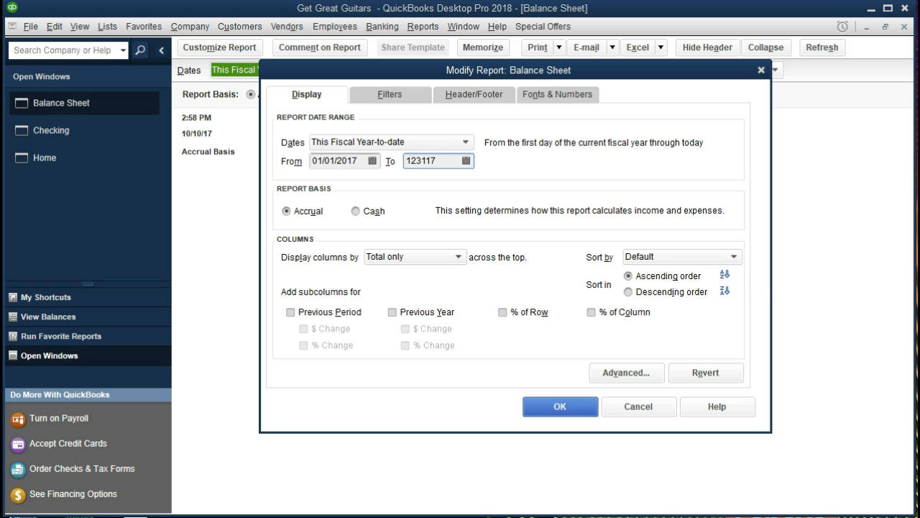
Set the balance sheet's date range to 01/01/2021 through 12/31/2021 and apply it.
click(367, 162)
key(Tab)
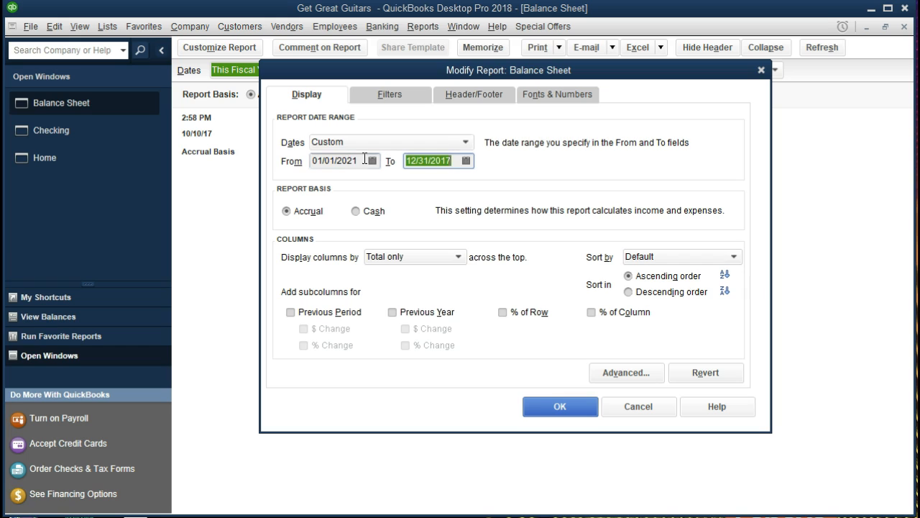
text(123121)
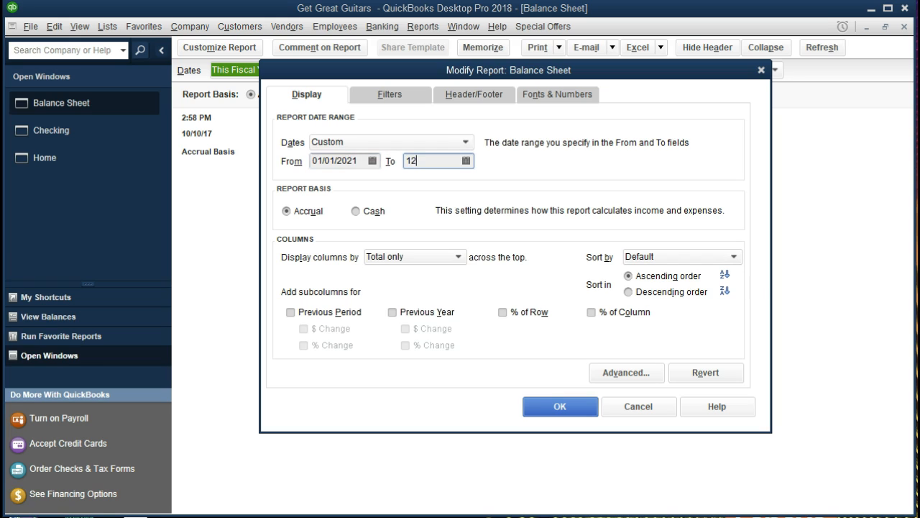
key(Tab)
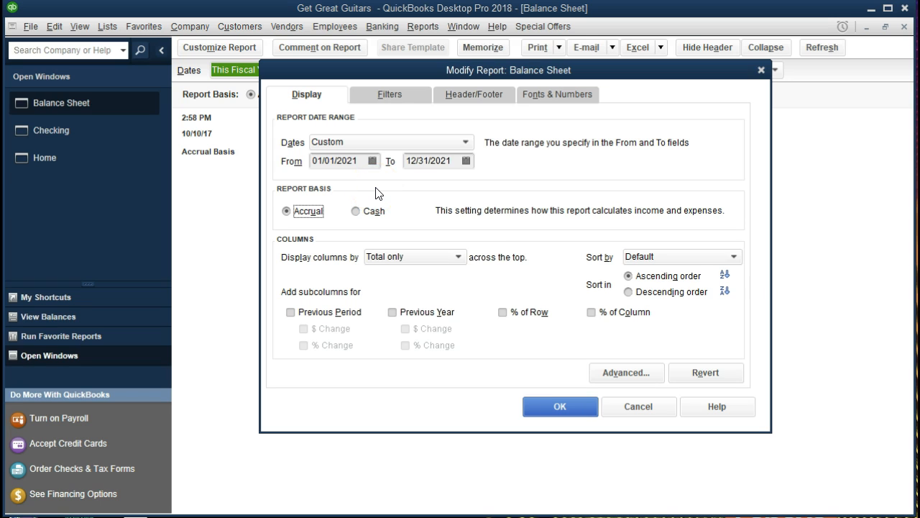
click(555, 408)
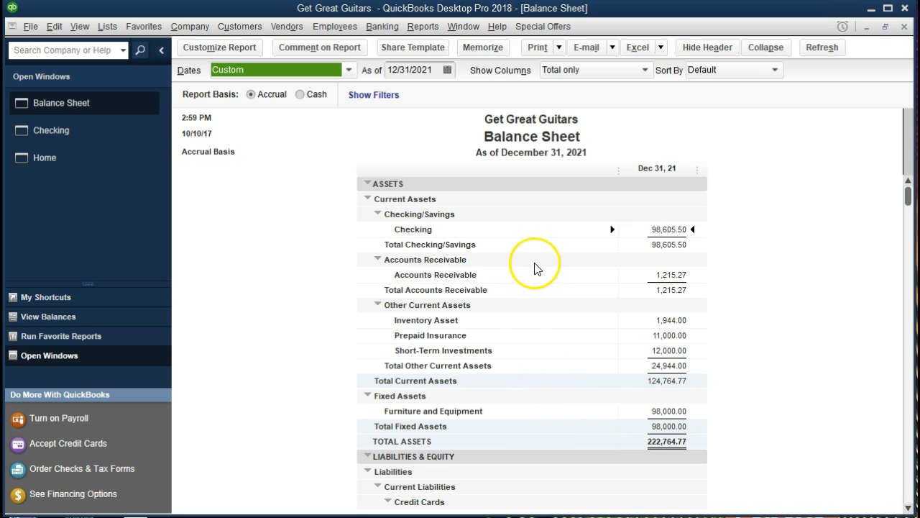
Drill into the Checking balance, inspect the Epiphone bill payment check, and return to the balance sheet.
double_click(669, 228)
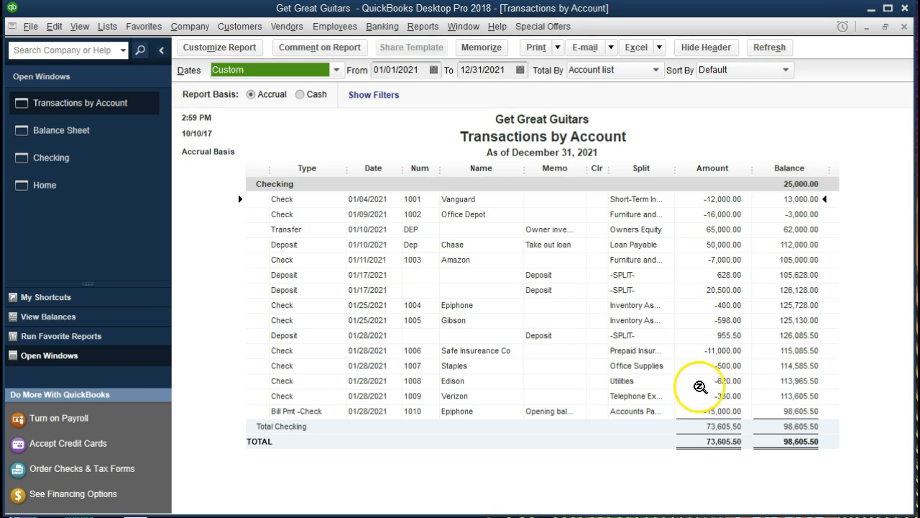
click(698, 410)
double_click(719, 411)
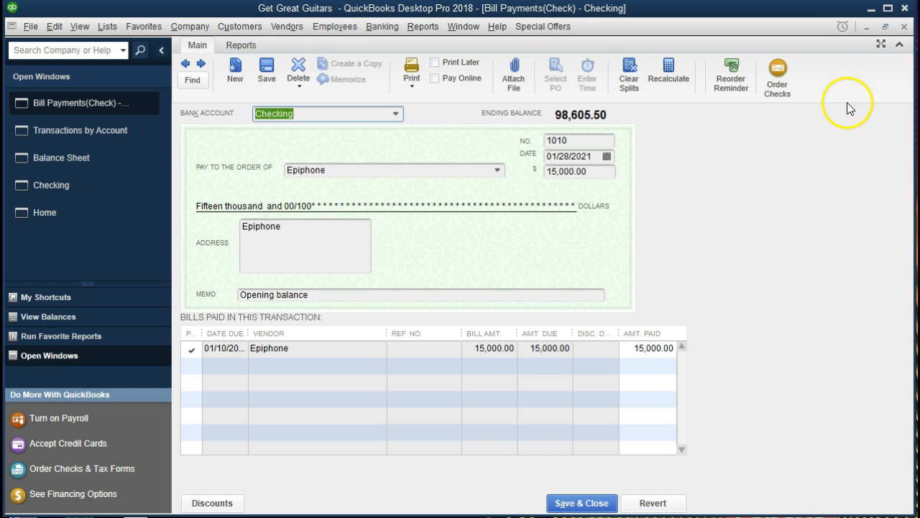
click(904, 26)
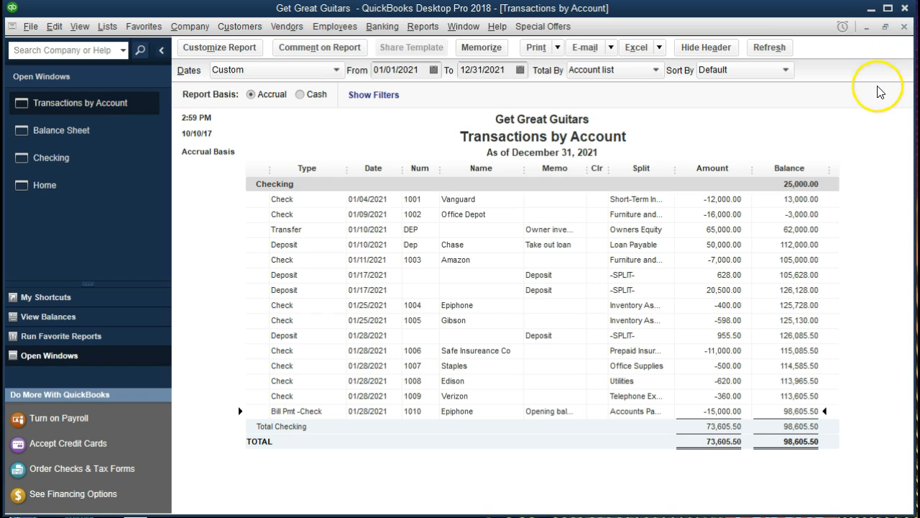
click(905, 27)
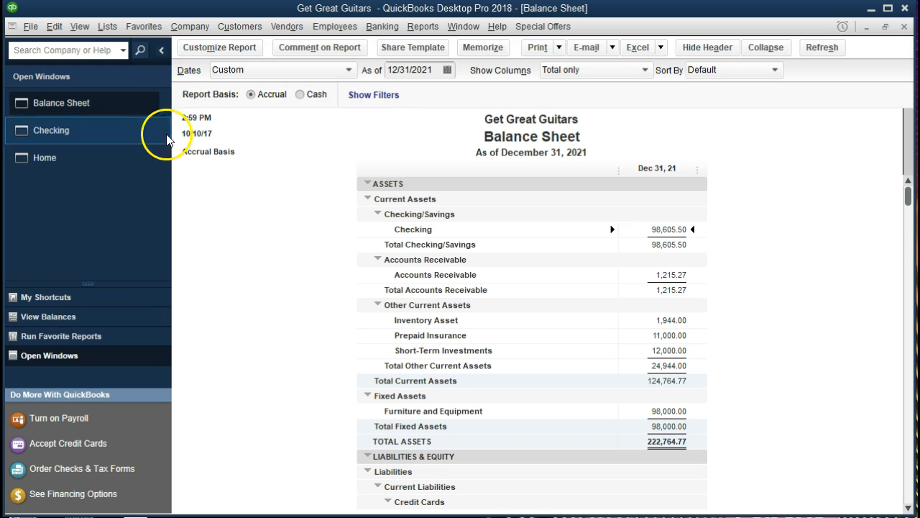
Examine the liabilities and equity sections of the balance sheet, and open the Chart of Accounts.
scroll(266, 287, down, 3)
scroll(267, 290, down, 1)
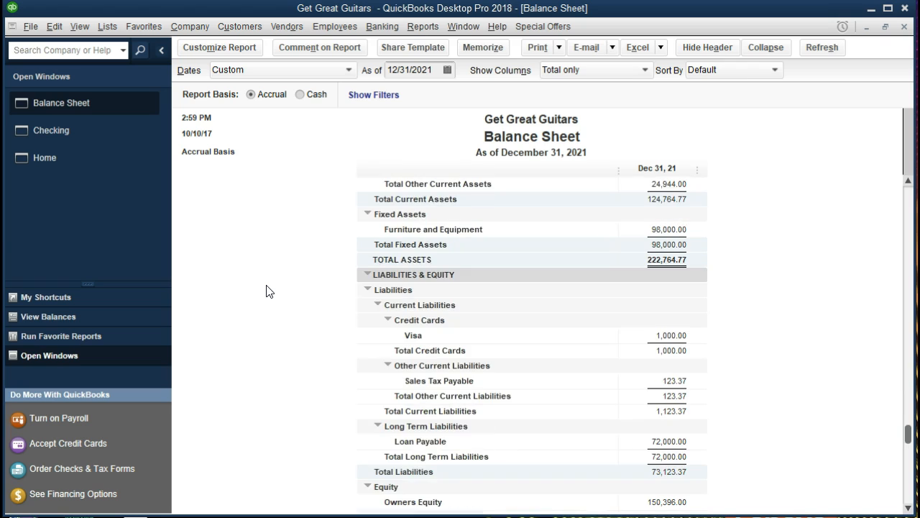
scroll(266, 291, down, 1)
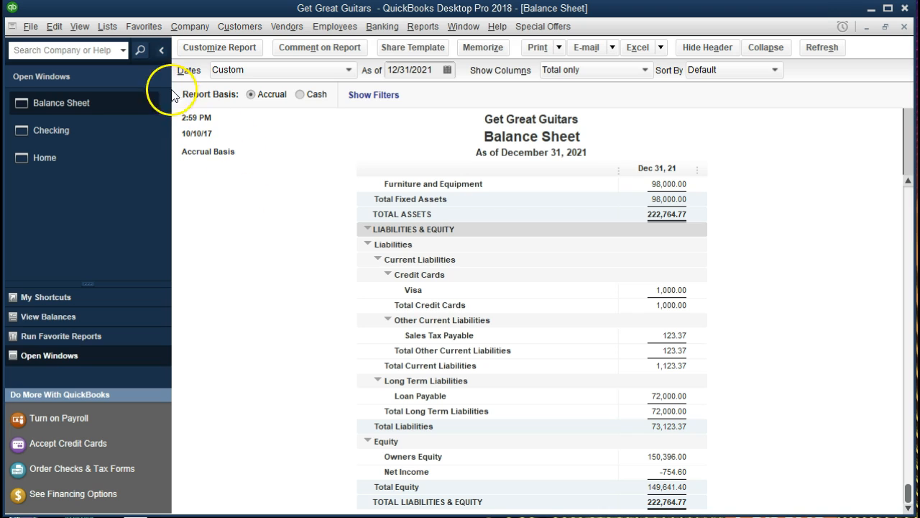
click(107, 27)
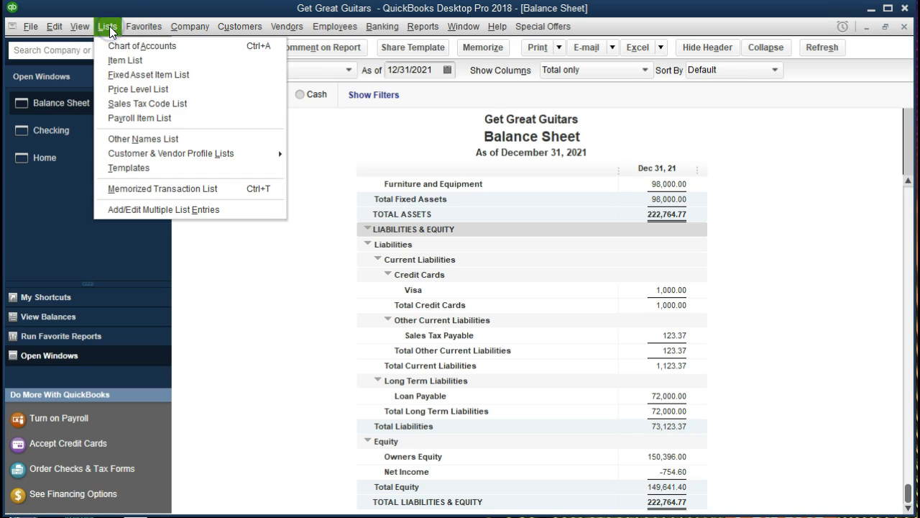
click(109, 26)
click(115, 28)
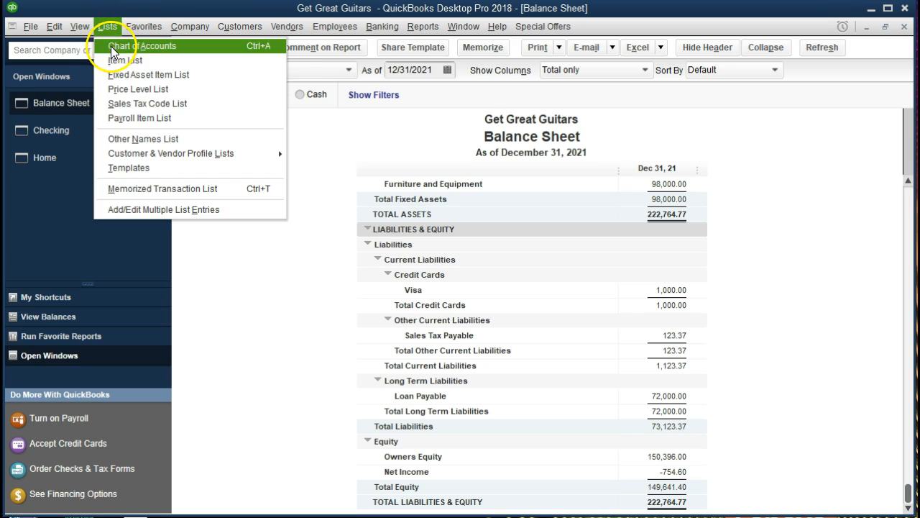
click(194, 47)
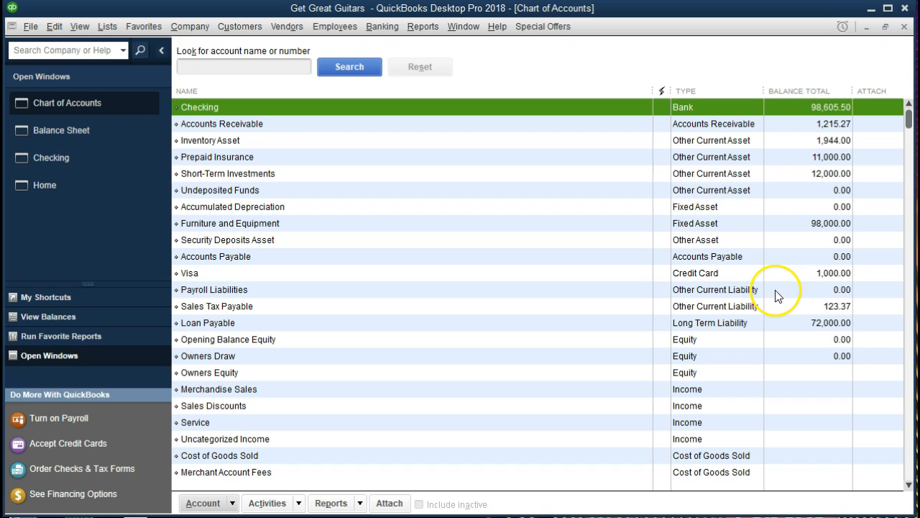
Inspect the Accounts Payable register from the Chart of Accounts, and close both to return to the balance sheet.
click(745, 290)
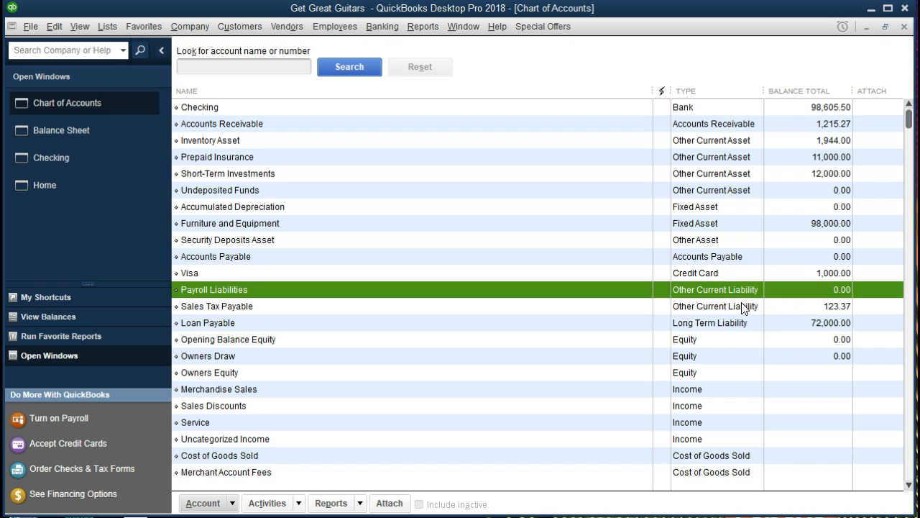
click(726, 257)
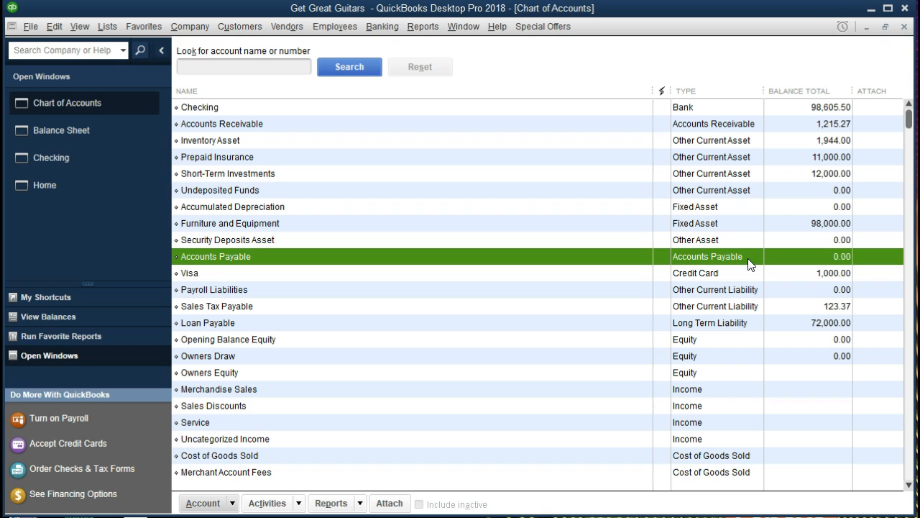
click(733, 264)
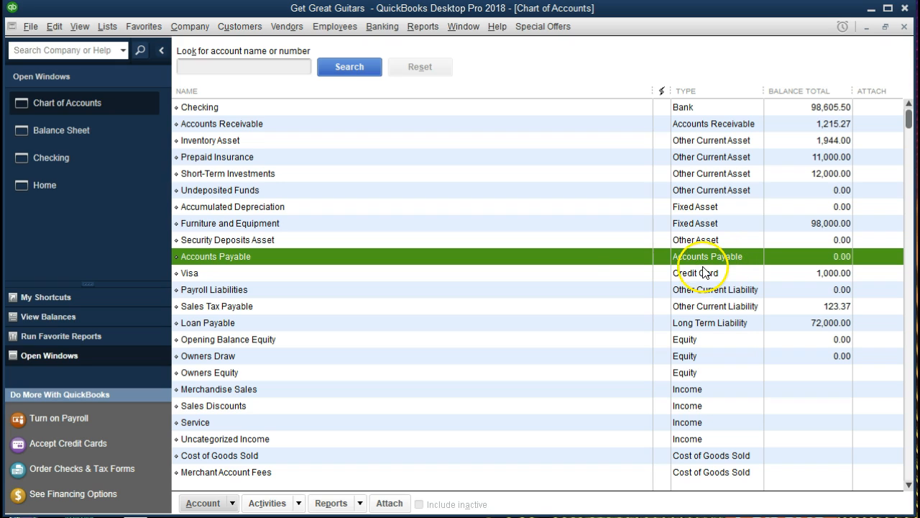
double_click(615, 265)
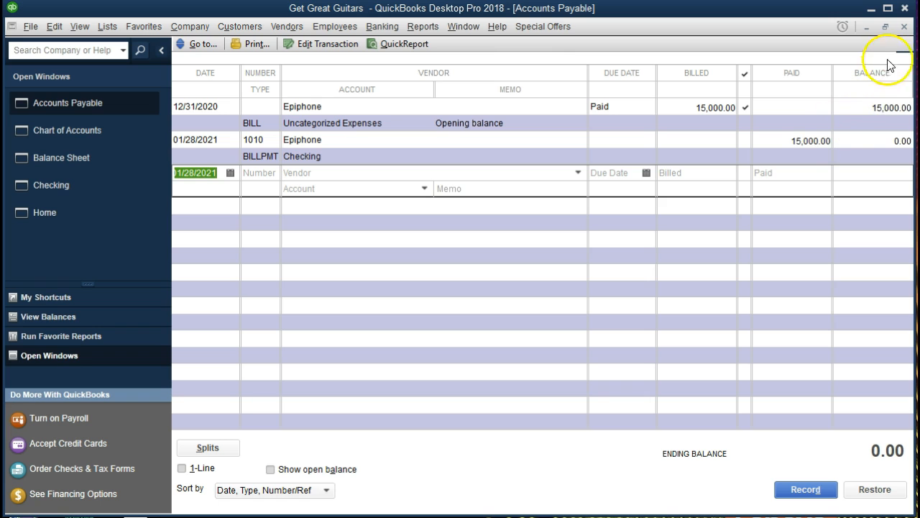
click(905, 26)
click(904, 26)
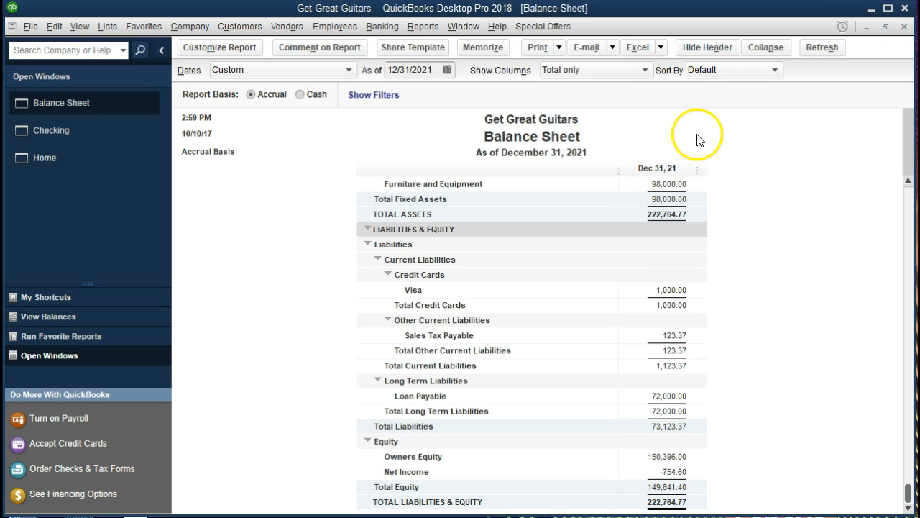
Run the Vendor Balance Detail report and examine the Epiphone bill and its bill payment entries.
click(427, 26)
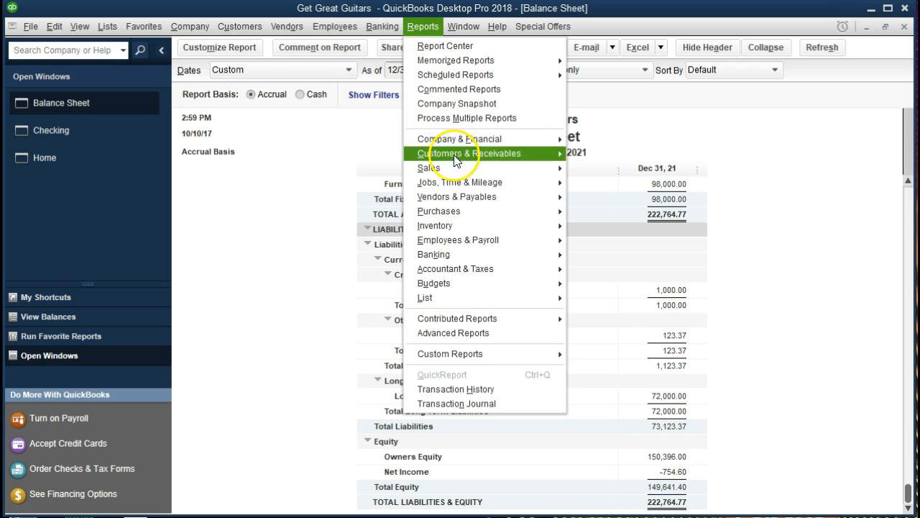
mouse_move(514, 205)
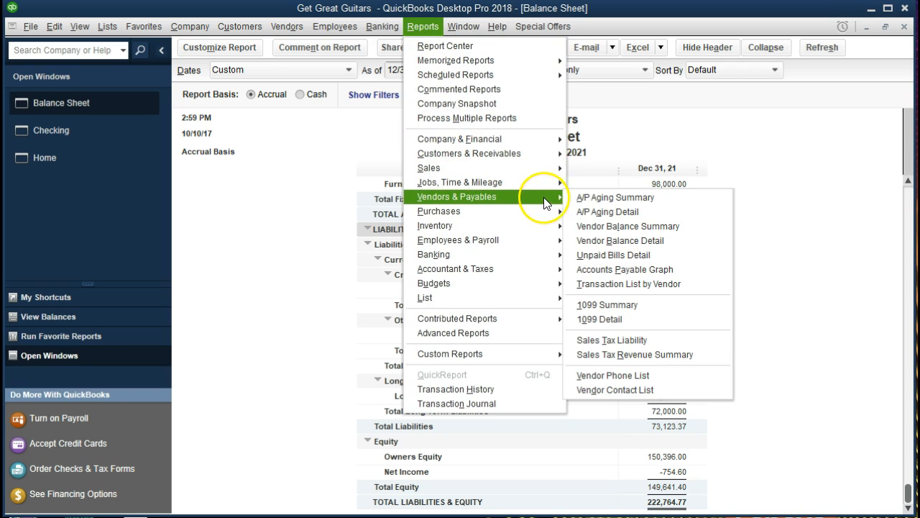
click(692, 243)
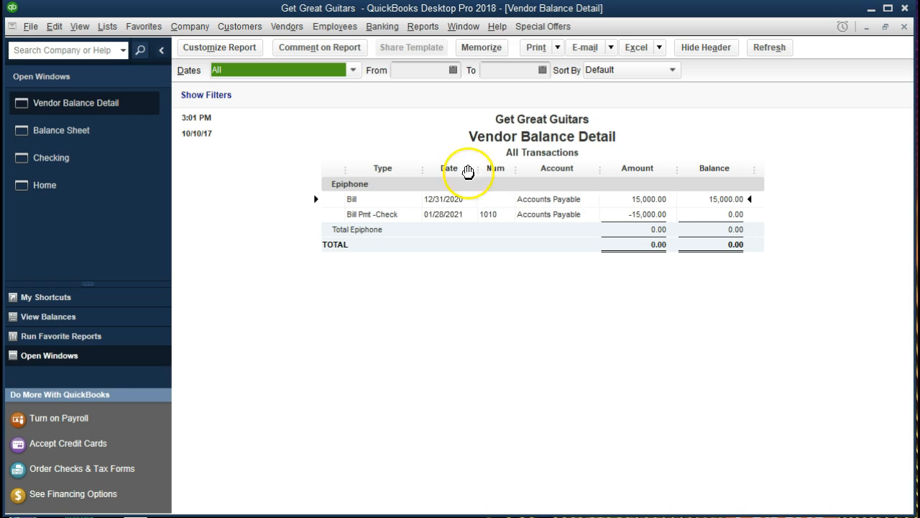
click(632, 199)
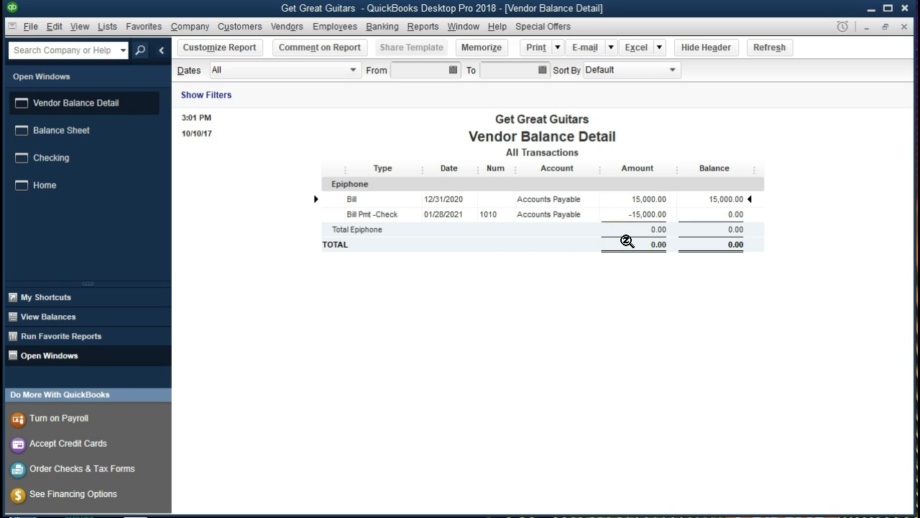
click(644, 215)
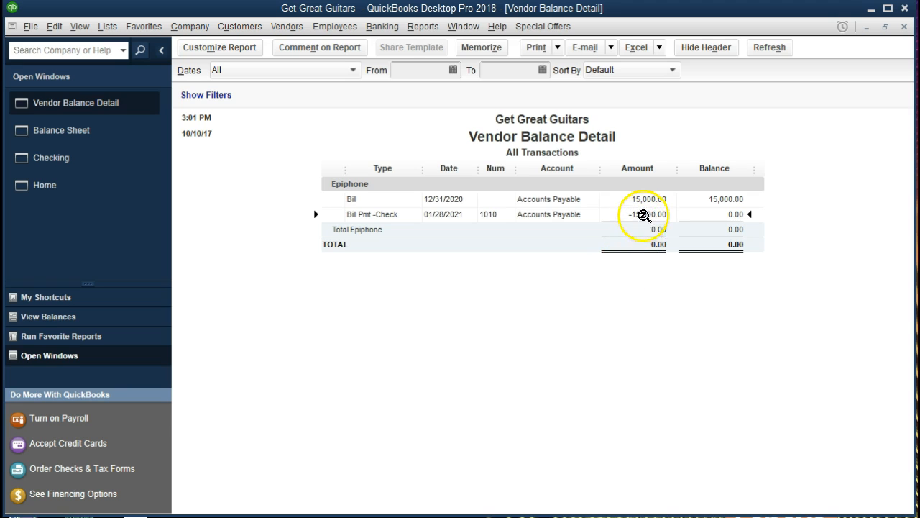
Drill into the Epiphone bill payment check, close it and the vendor report, and return to the Home page.
double_click(643, 214)
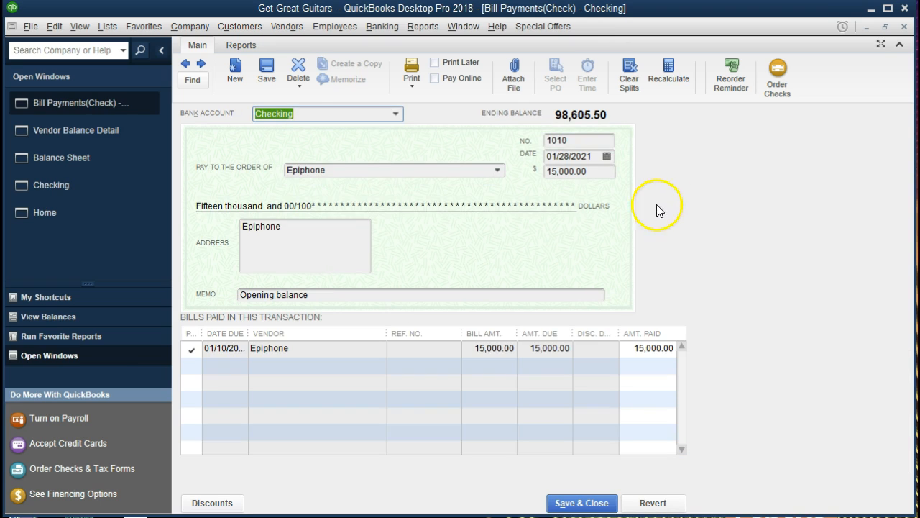
click(905, 26)
click(904, 27)
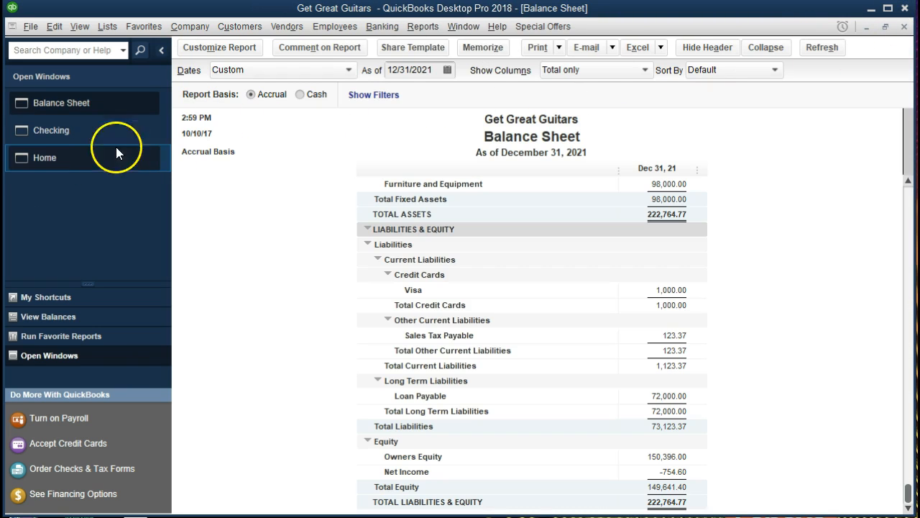
click(76, 158)
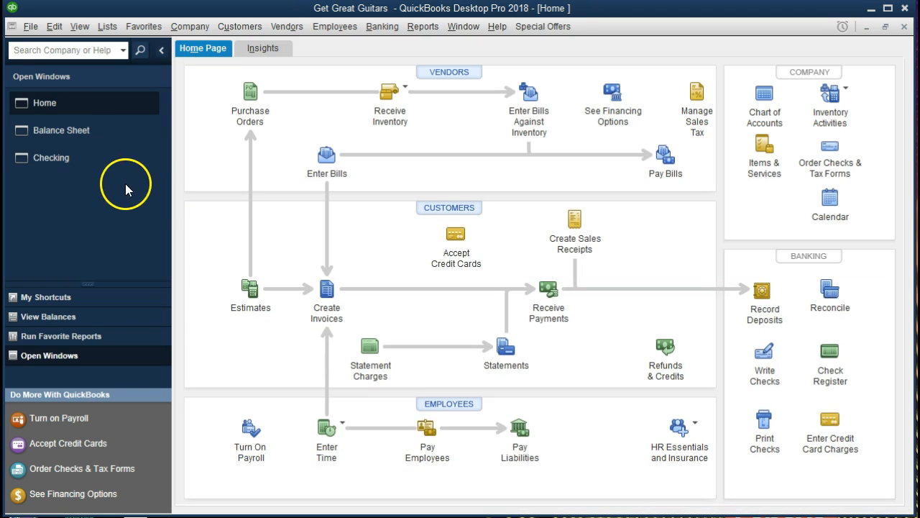